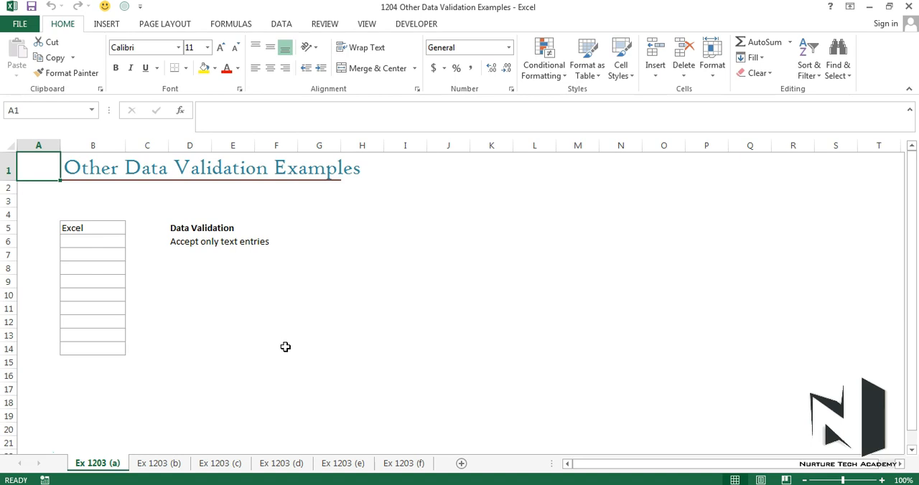
Step: Clear the sample entry from cell B5, the first cell of the bordered list
left_click(385, 14)
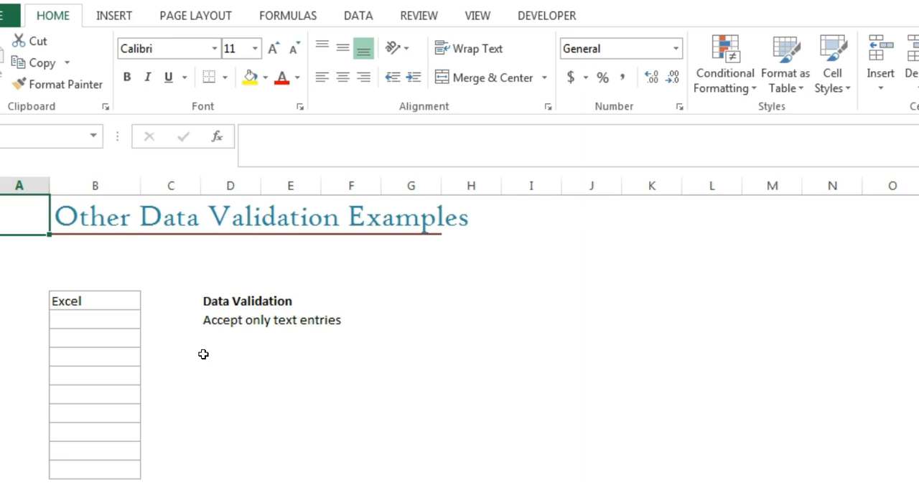
left_click(137, 307)
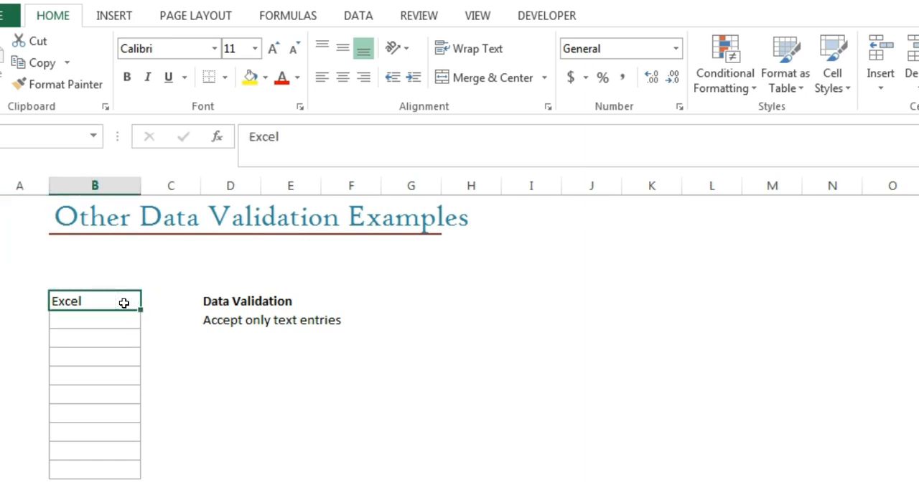
key("Delete")
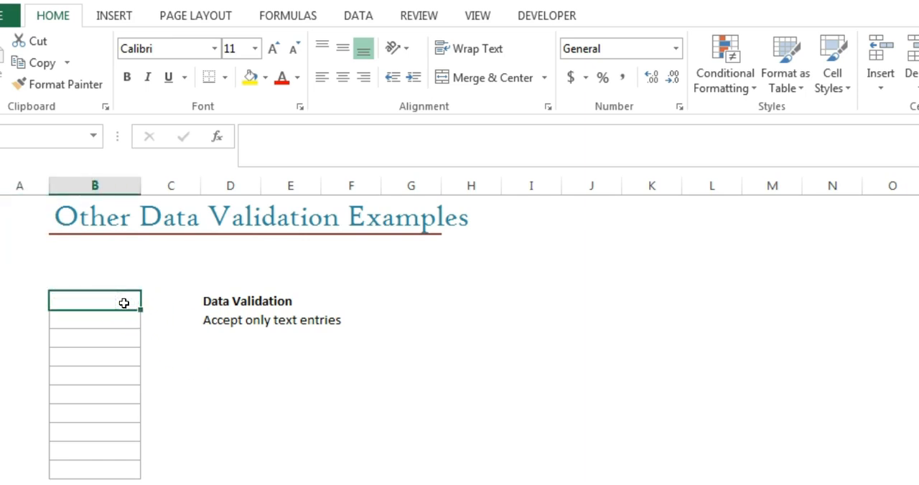
Step: Start a data validation rule for cells B5:B14 that allows Custom criteria
key("shift+Down")
key("shift+Down")
key("shift+Down")
key("shift+Down")
key("shift+Down")
key("shift+Down")
key("shift+Down")
key("shift+Down")
key("shift+Down")
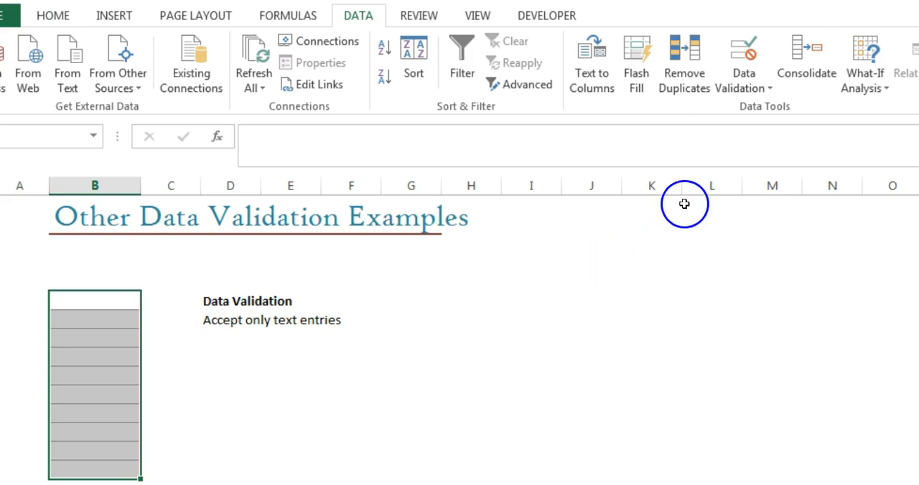
left_click(751, 49)
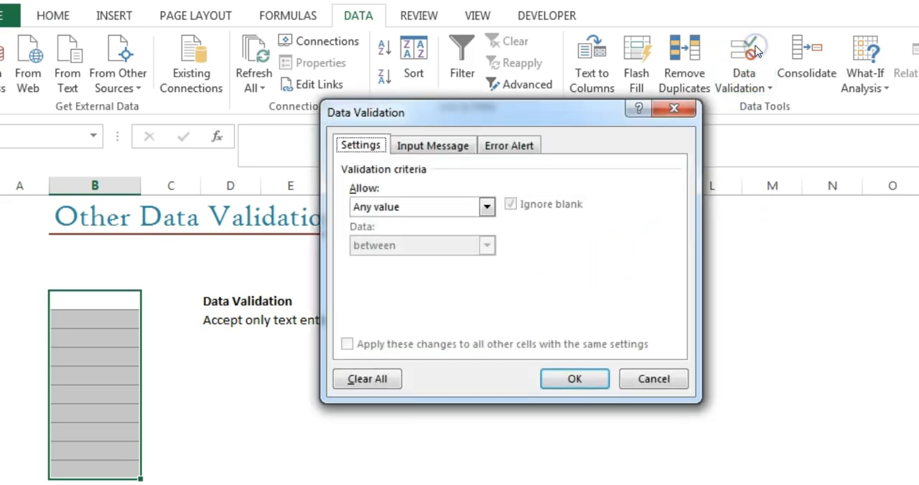
left_click(486, 206)
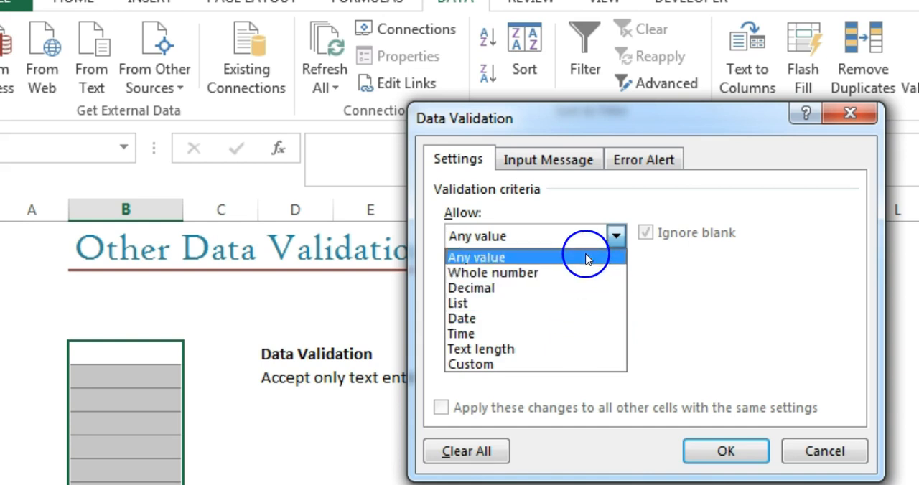
left_click(565, 366)
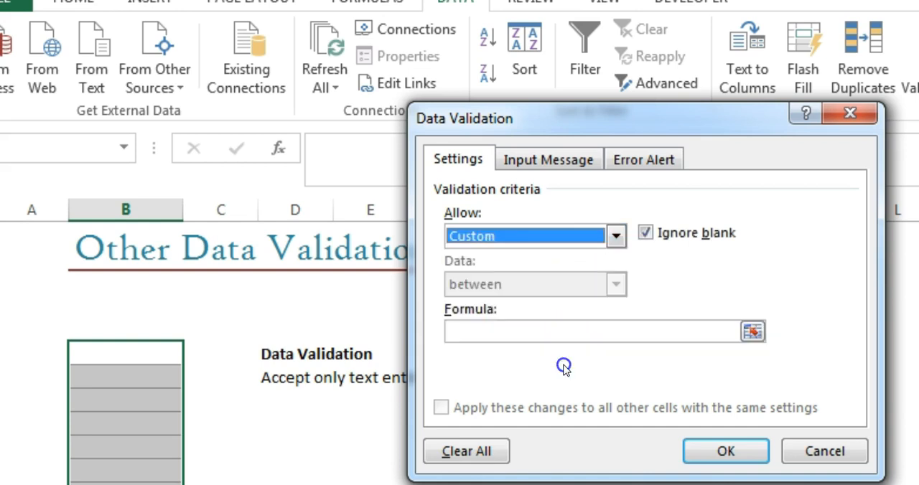
Step: Set the rule's formula to =Istext(B5) so only text entries are accepted, and apply it
left_click(593, 331)
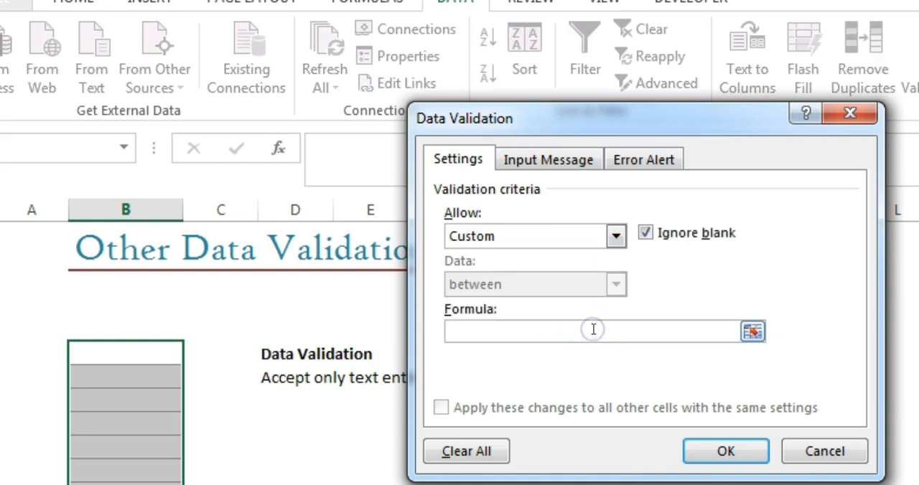
type("=")
left_click(593, 330)
type("Istext(")
left_click(160, 356)
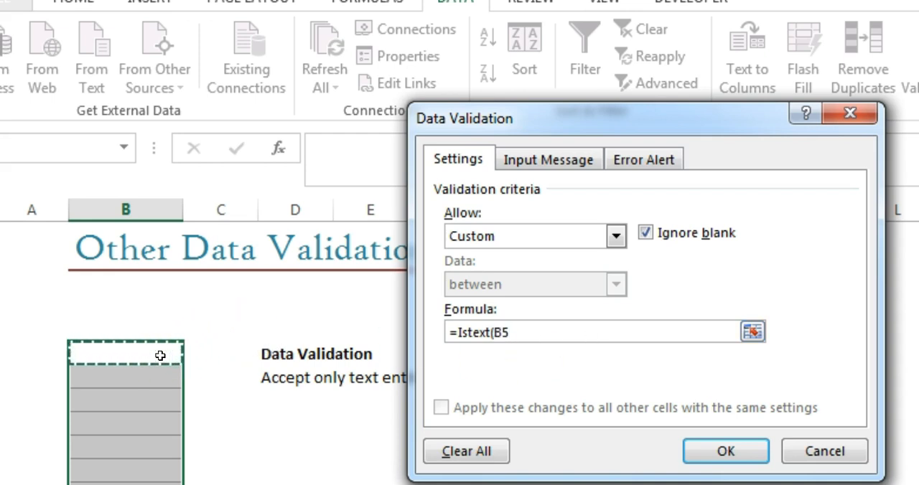
type(")")
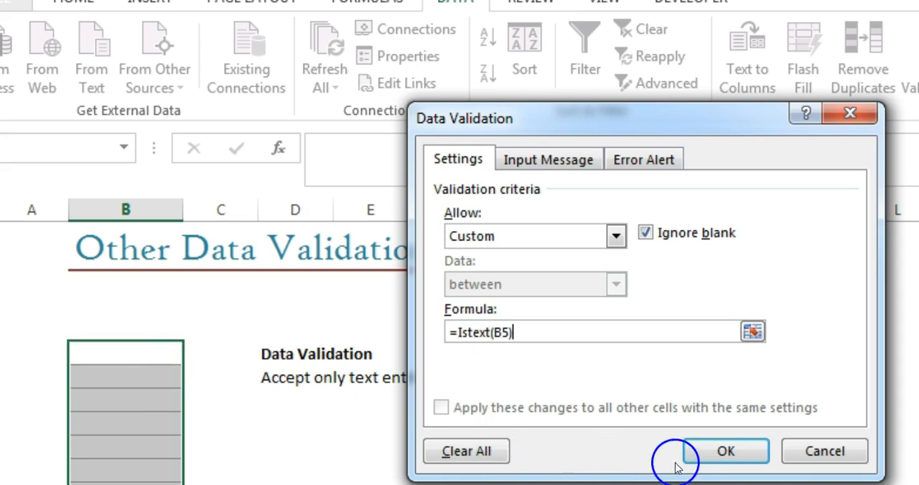
left_click(699, 450)
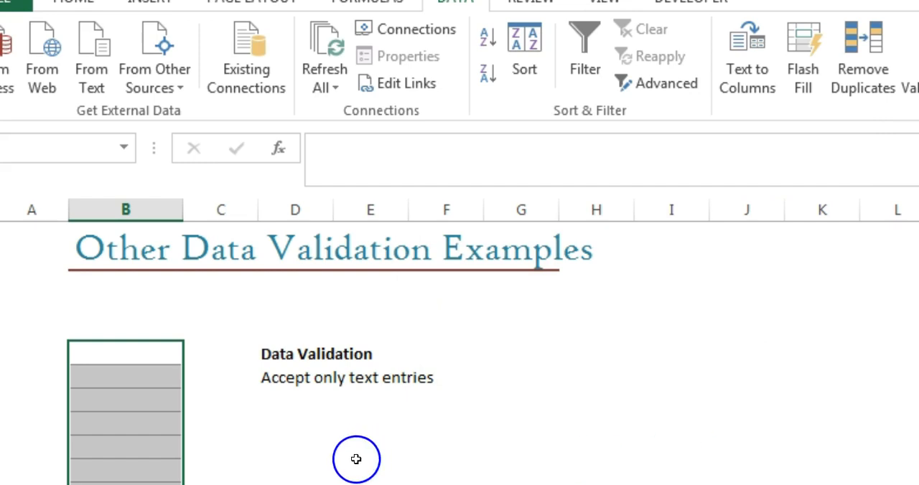
Step: Test the text-only rule in cell B5 with the number 12, and replace it with "apple"
left_click(148, 352)
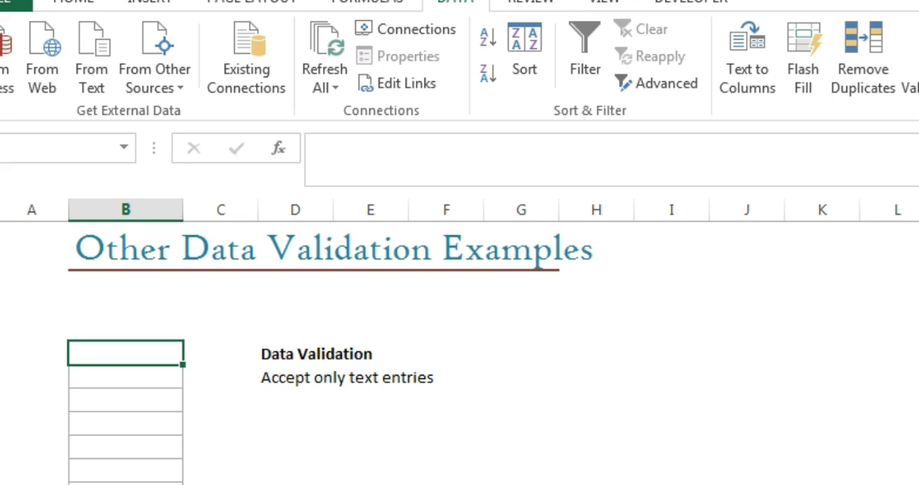
type("12")
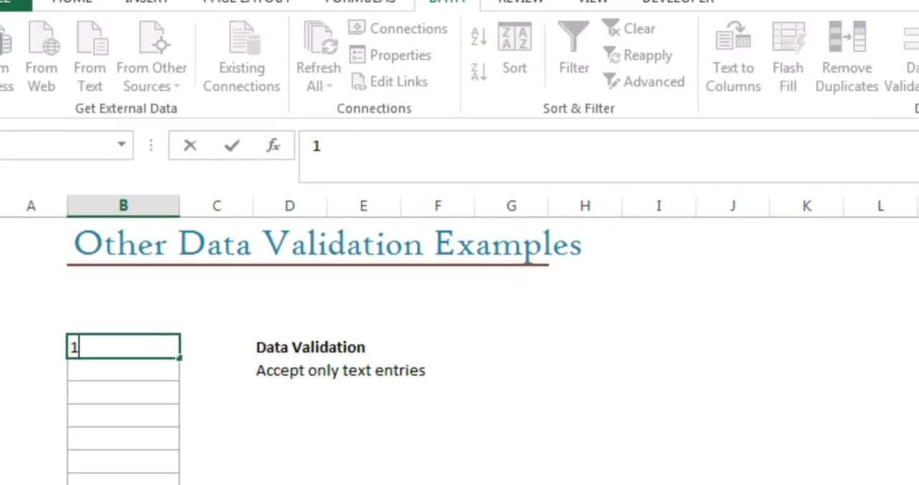
key("Return")
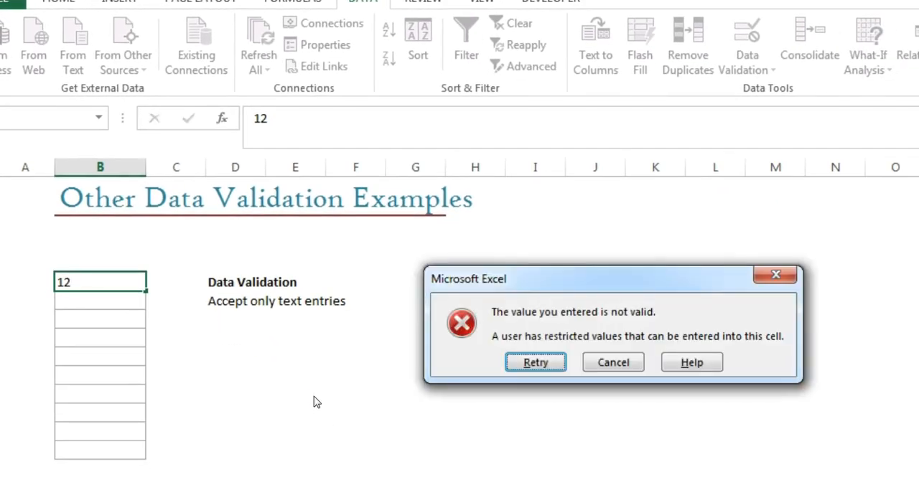
key("Return")
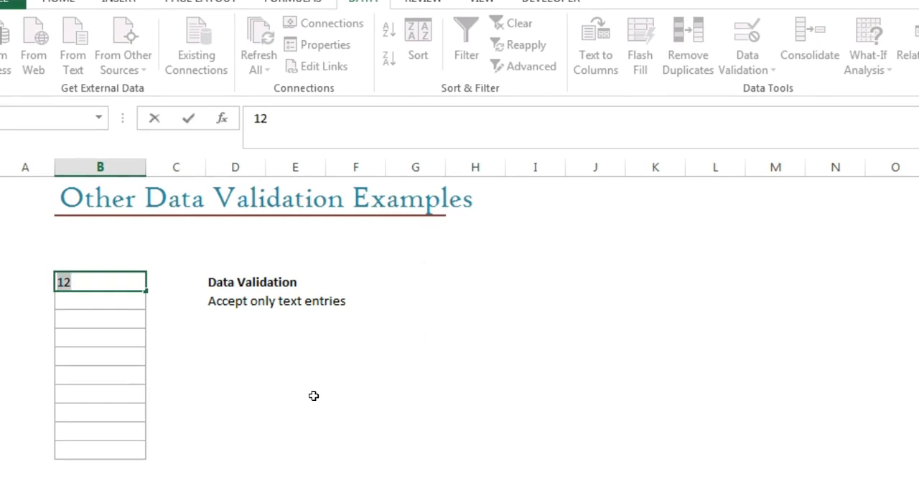
type("apple")
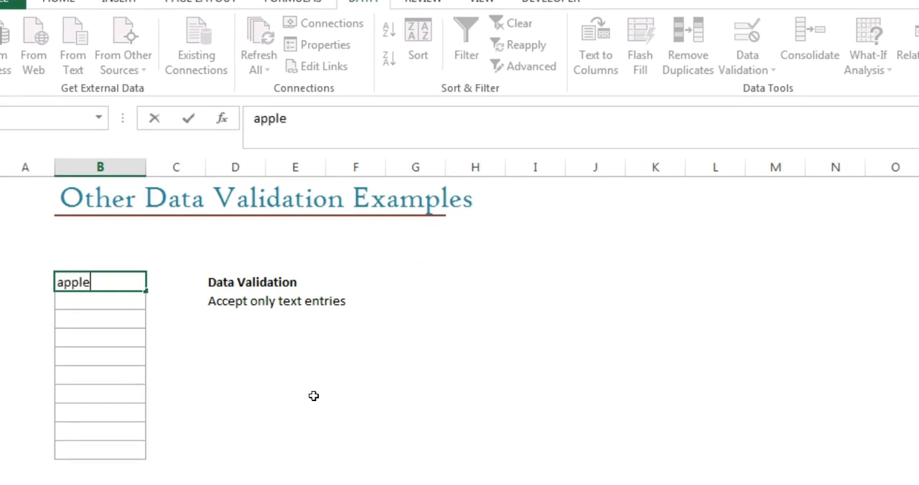
key("Return")
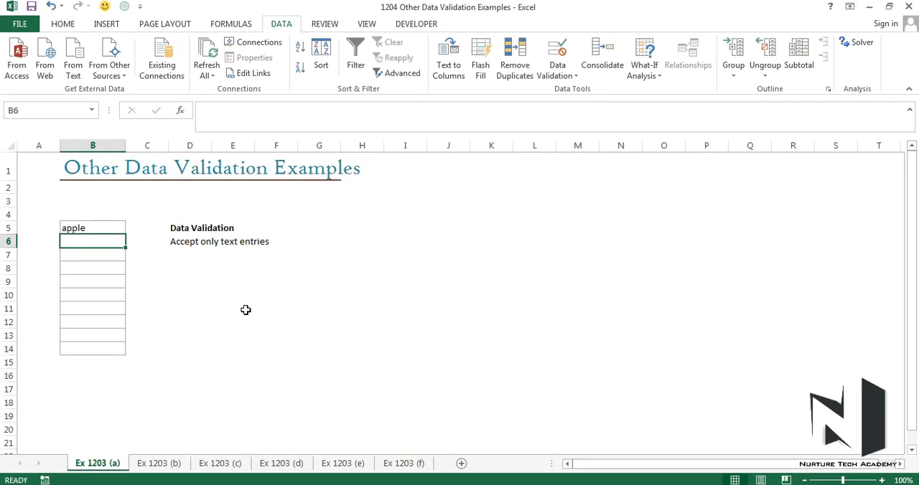
Step: On sheet Ex 1203 (b), start a Custom data validation rule for cells B6:B14
key("ctrl+Page_Down")
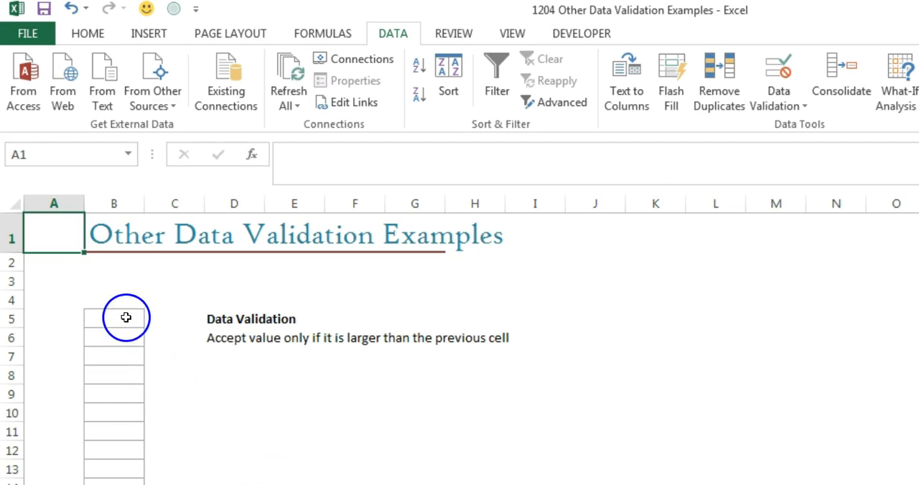
left_click_drag(126, 334, 127, 484)
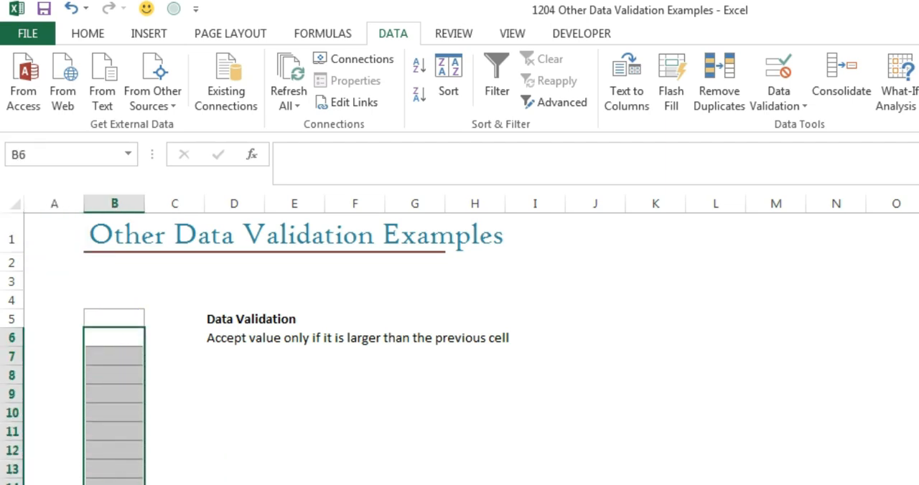
left_click(779, 64)
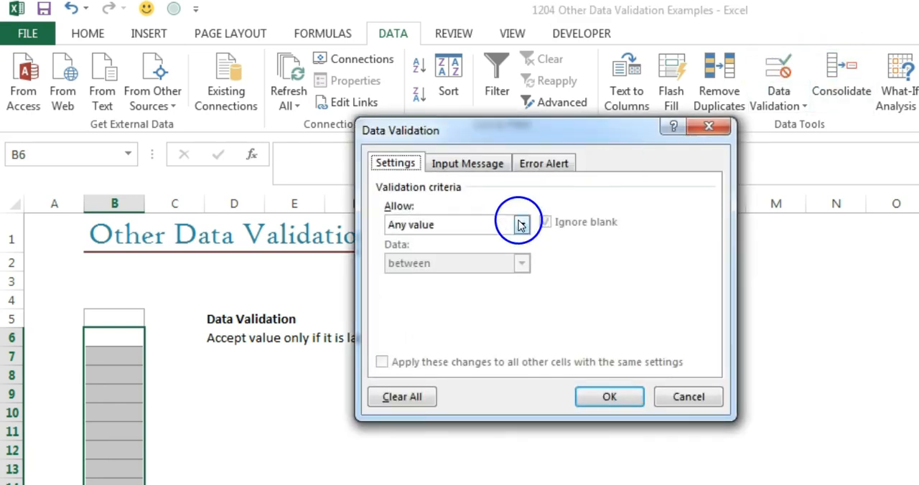
left_click(522, 225)
left_click(480, 328)
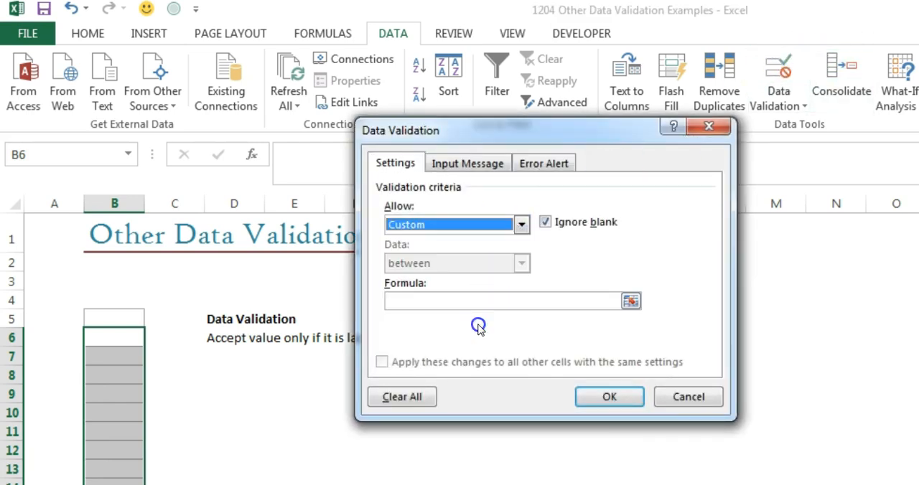
Step: Set the validation formula to =B6>B5 so each value must exceed the previous cell, and apply it
left_click(494, 301)
type("=")
left_click(118, 338)
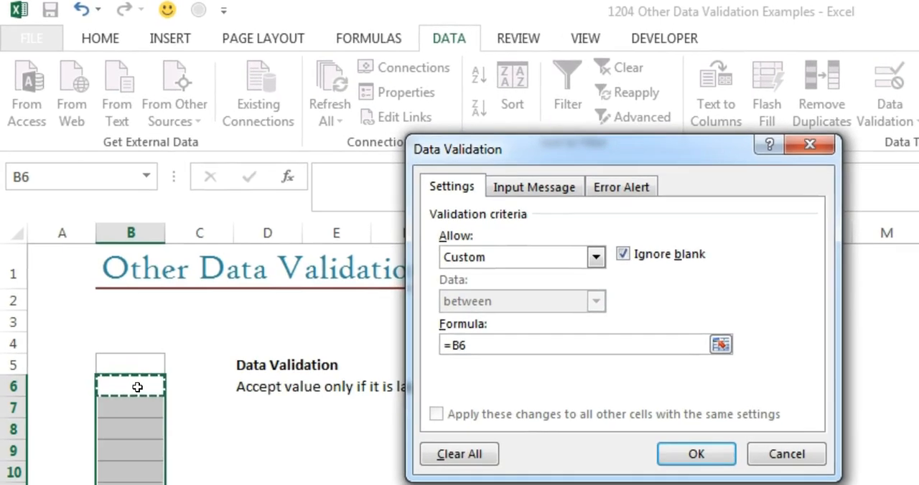
type(">")
left_click(138, 359)
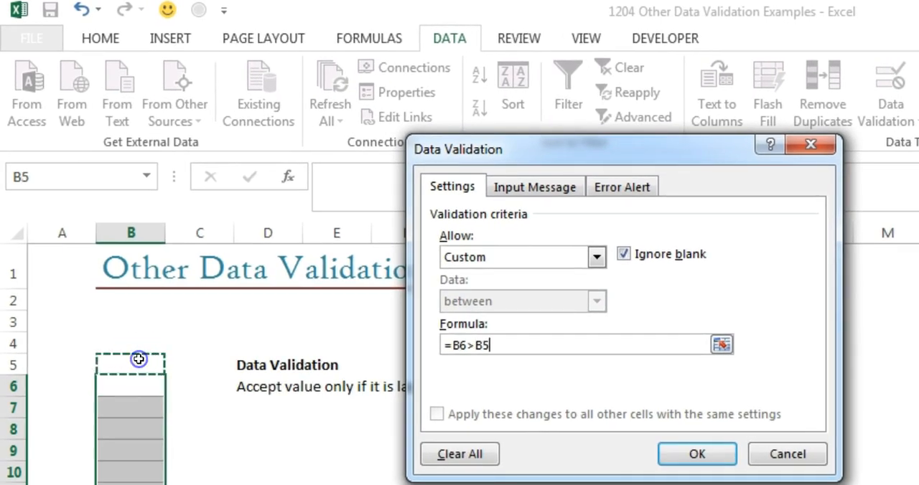
left_click(674, 449)
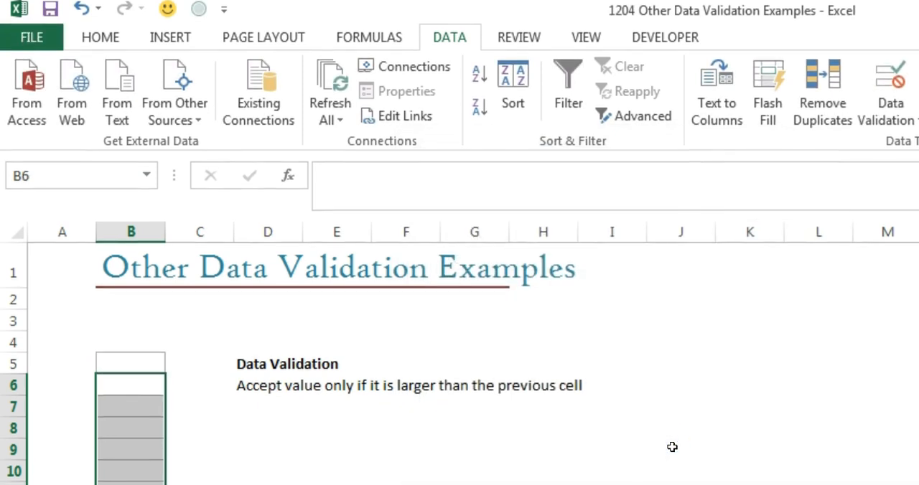
Step: Enter 10 in cell B5 as the starting value for testing the rule
left_click(154, 365)
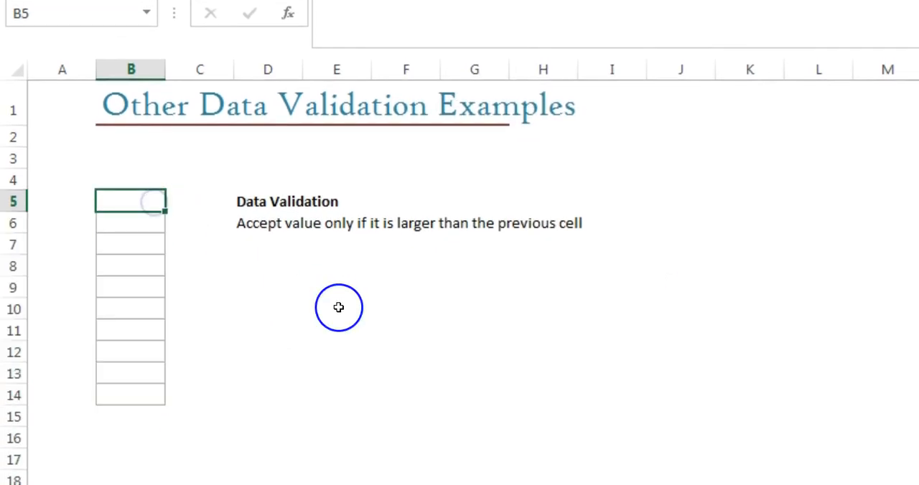
type("10")
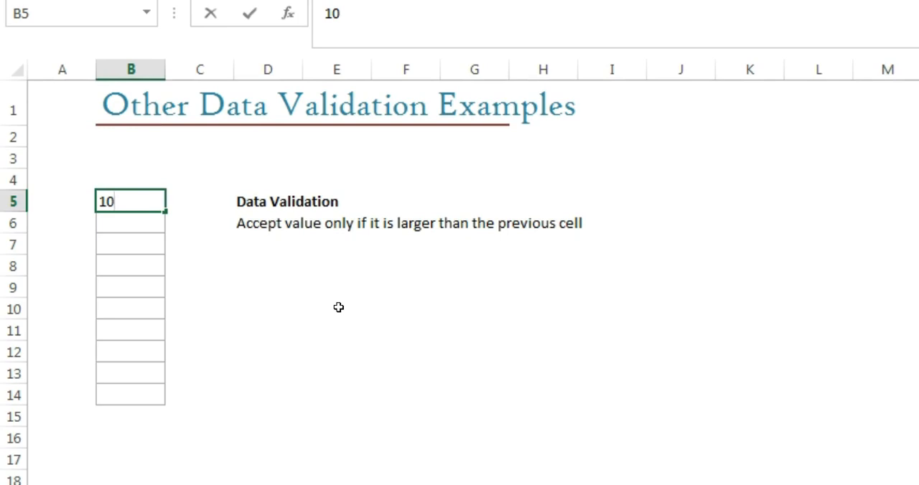
key("Return")
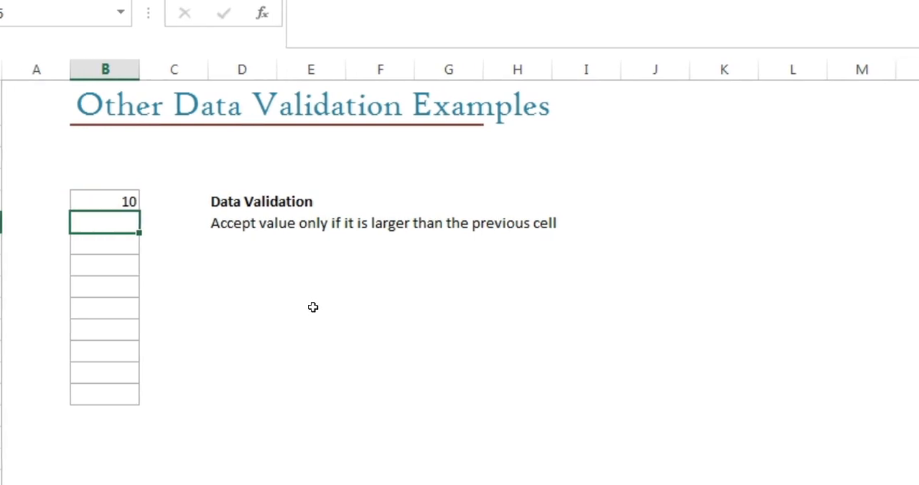
Step: Test the larger-than-previous rule in cell B6 with the value 2, and replace it with 11
type("2")
key("Return")
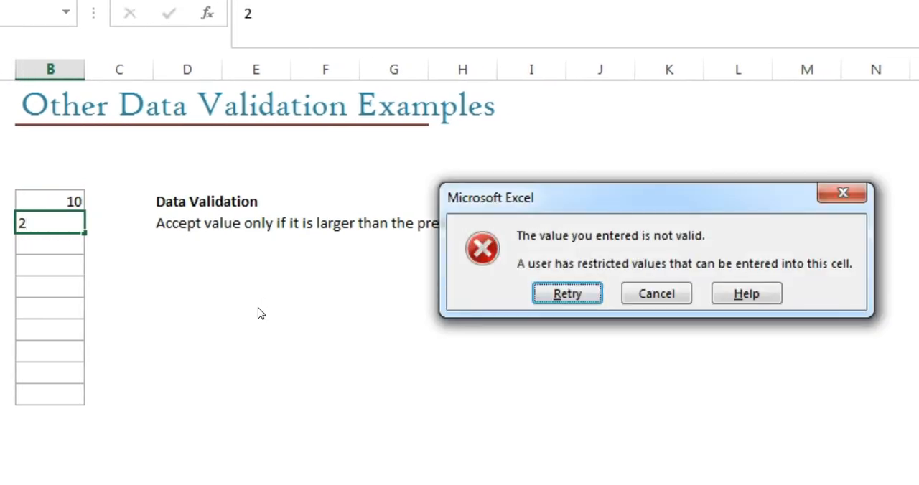
key("Return")
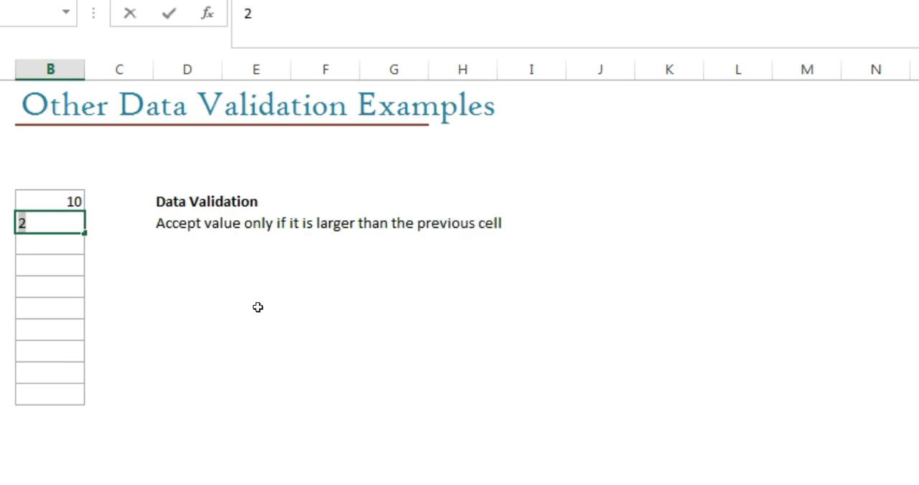
type("11")
key("Return")
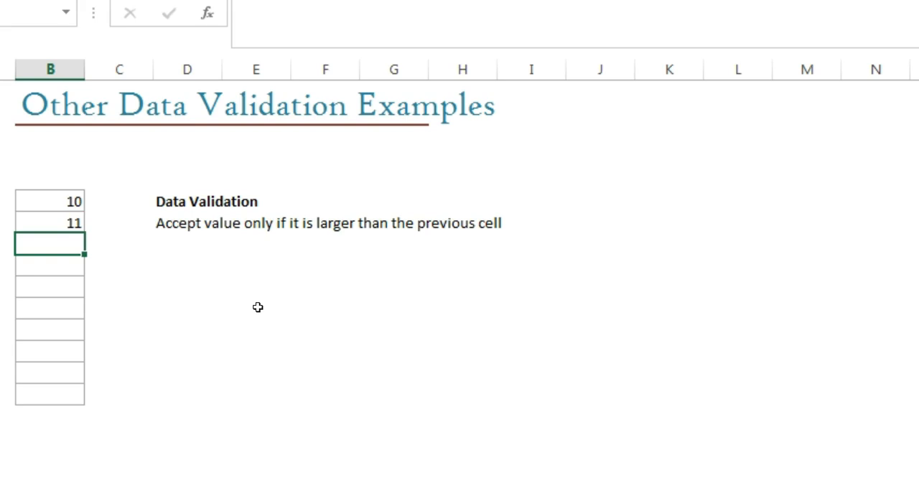
left_click(61, 204)
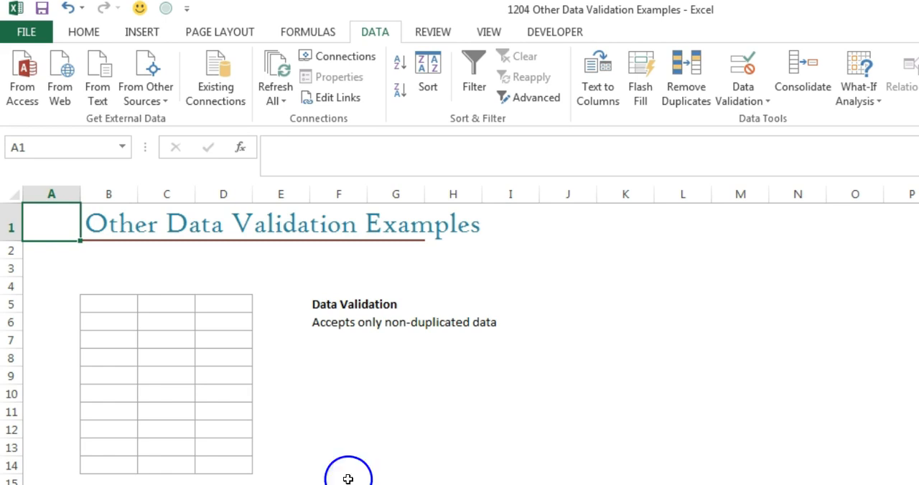
Step: On the non-duplicated data sheet, start a Custom data validation rule for cells B5:D14
left_click(121, 305)
left_click_drag(134, 305, 221, 462)
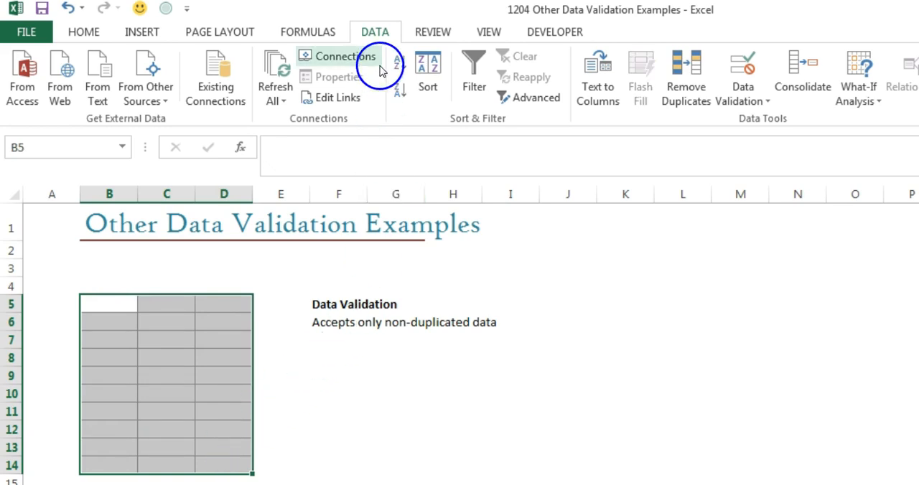
left_click(739, 66)
left_click_drag(500, 163, 542, 351)
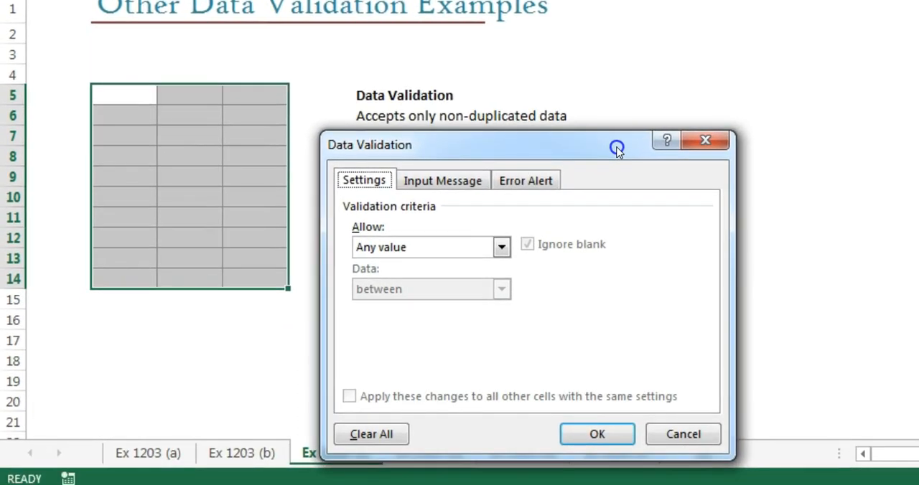
left_click(501, 248)
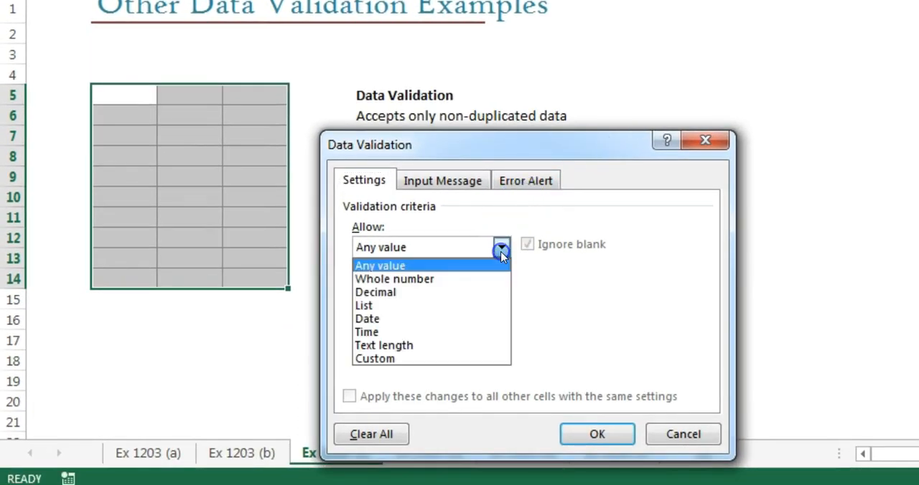
left_click(435, 359)
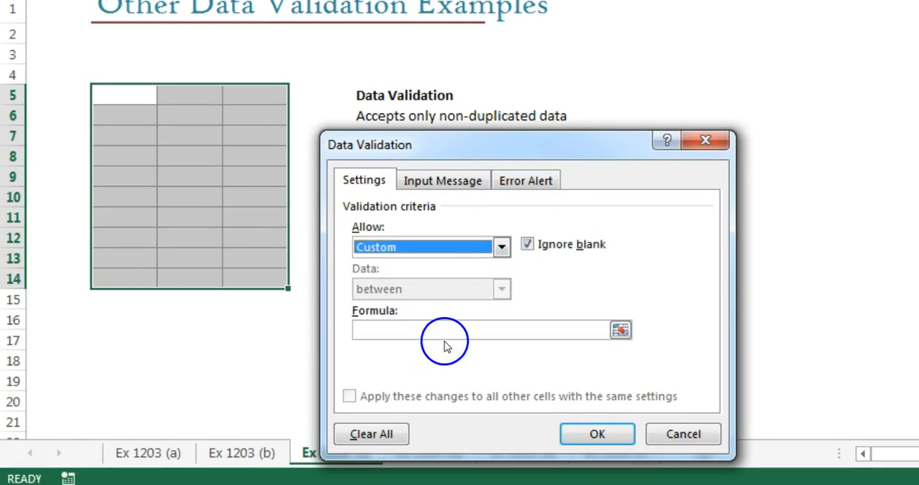
Step: Begin the validation formula with COUNTIF over the absolute range $B$5:$D$14
left_click(449, 332)
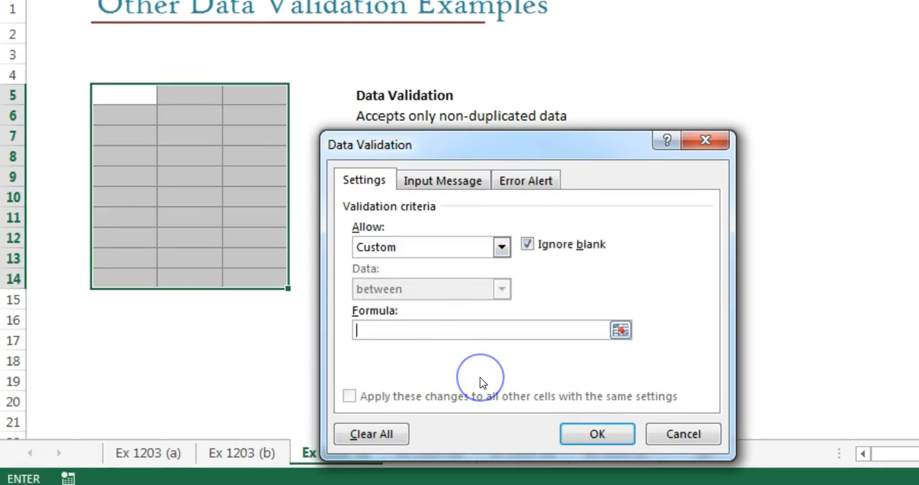
type("=")
type("COUNTIF")
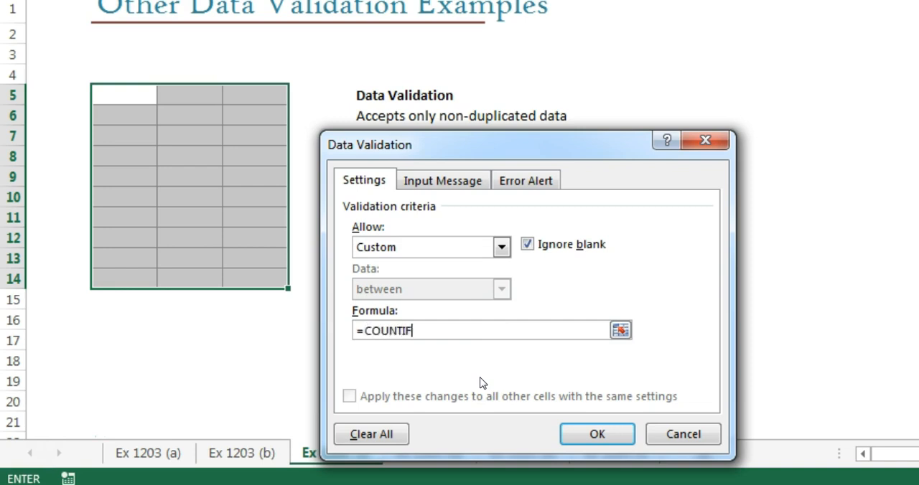
type("(")
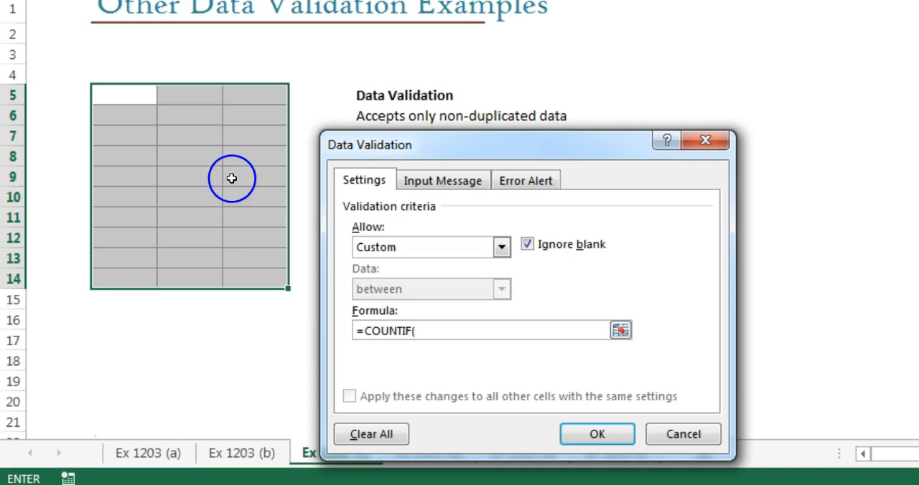
left_click_drag(130, 99, 259, 280)
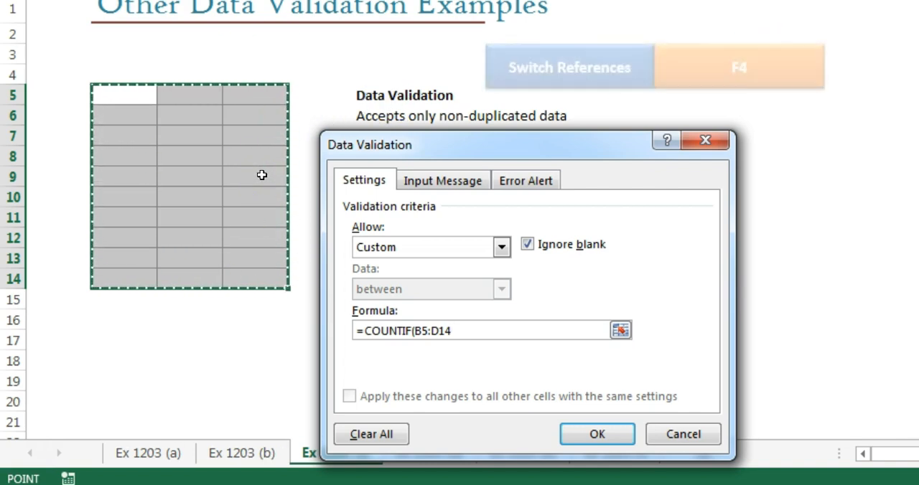
key("F4")
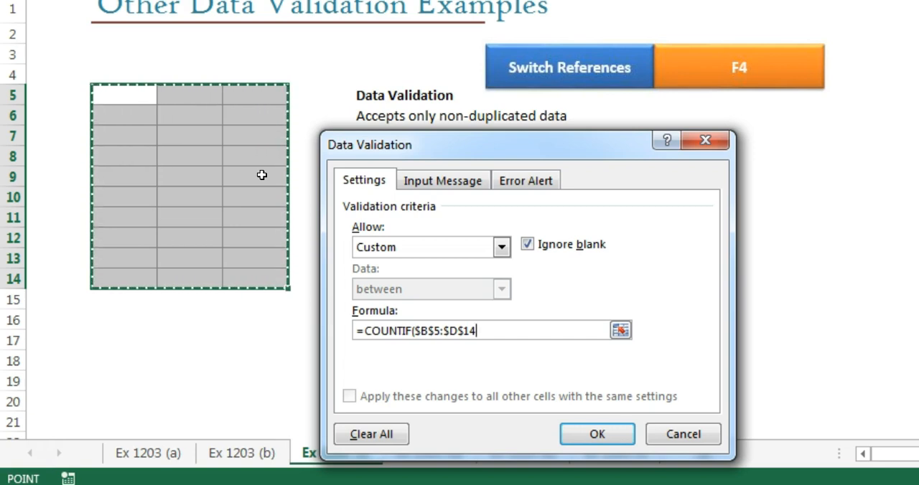
type(",")
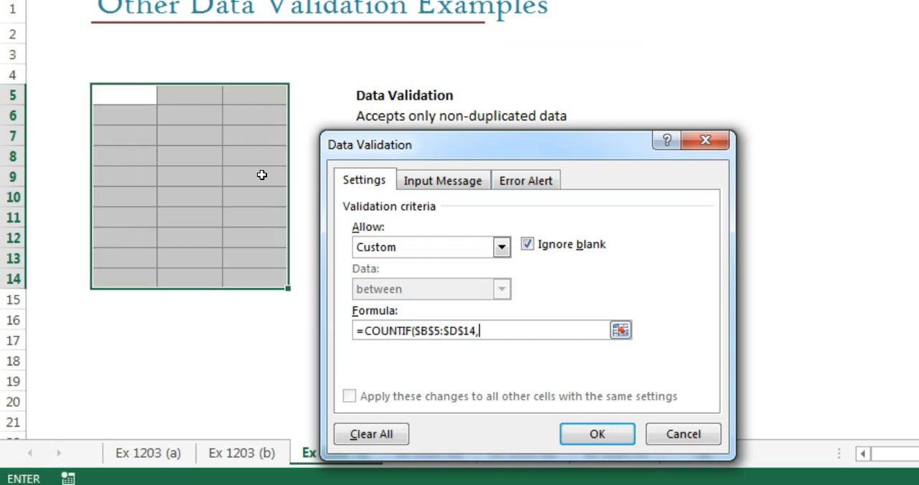
Step: Complete the COUNTIF validation formula with criterion B5 and the condition =1, and apply the rule
left_click(102, 84)
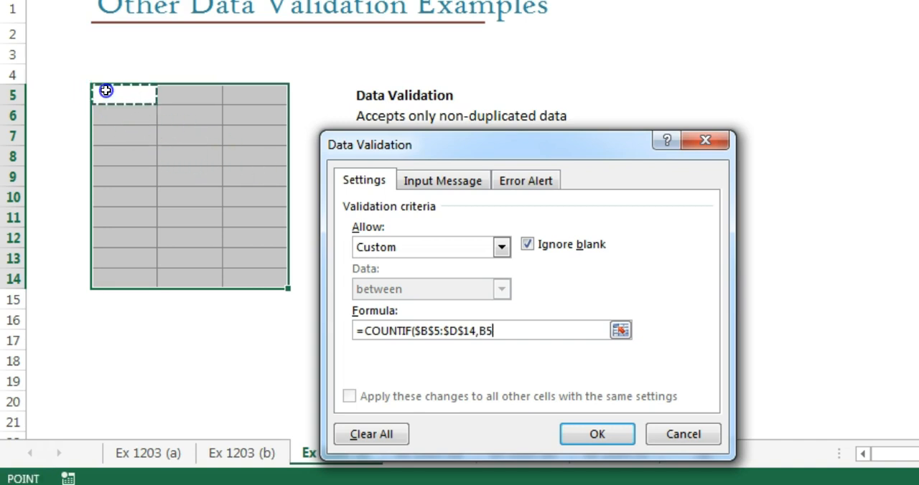
left_click(116, 90)
type(")")
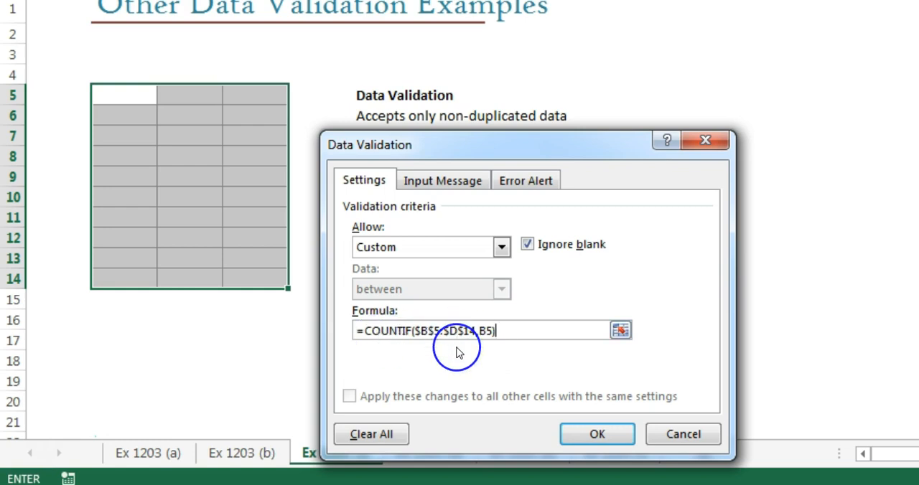
type("=1")
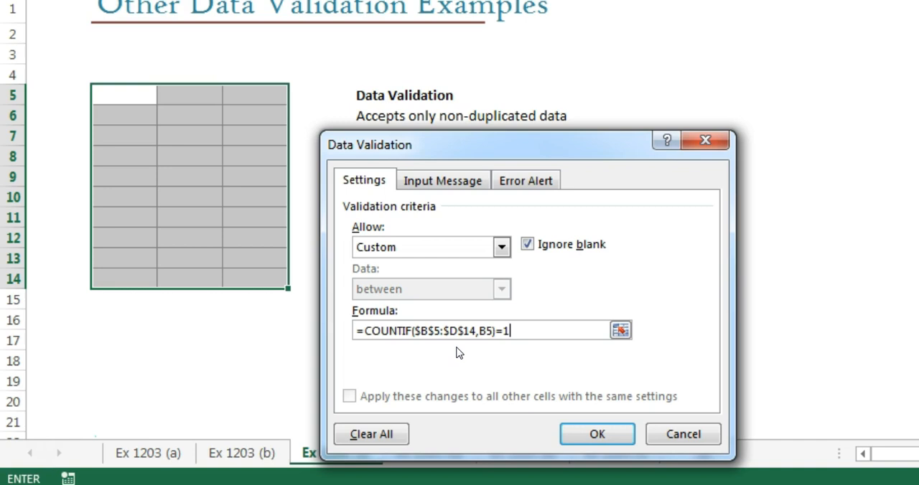
left_click(613, 437)
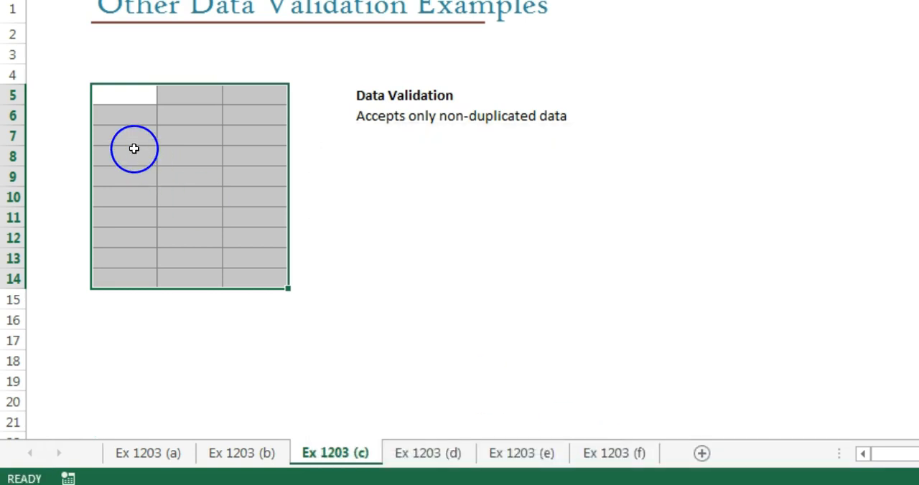
Step: Enter 1, 2 and 3 in cells B5 to B7 as unique values for testing the rule
left_click(133, 149)
left_click(127, 99)
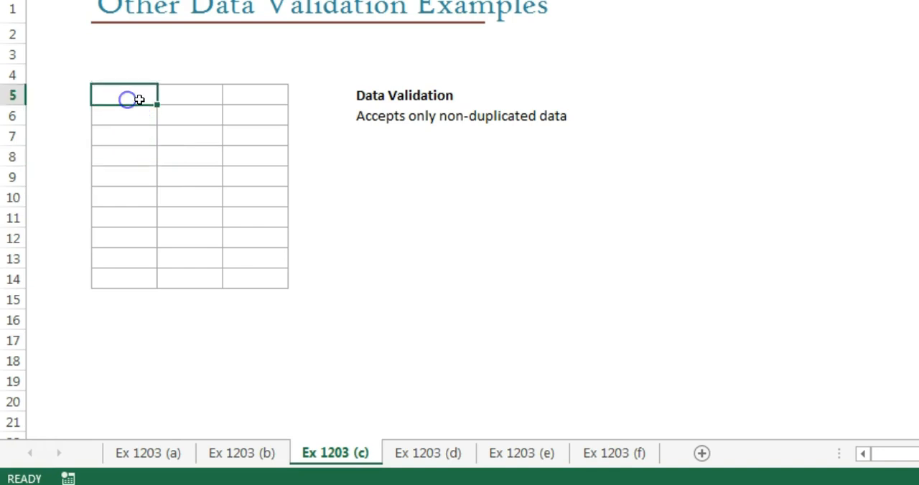
type("1")
key("Return")
type("2")
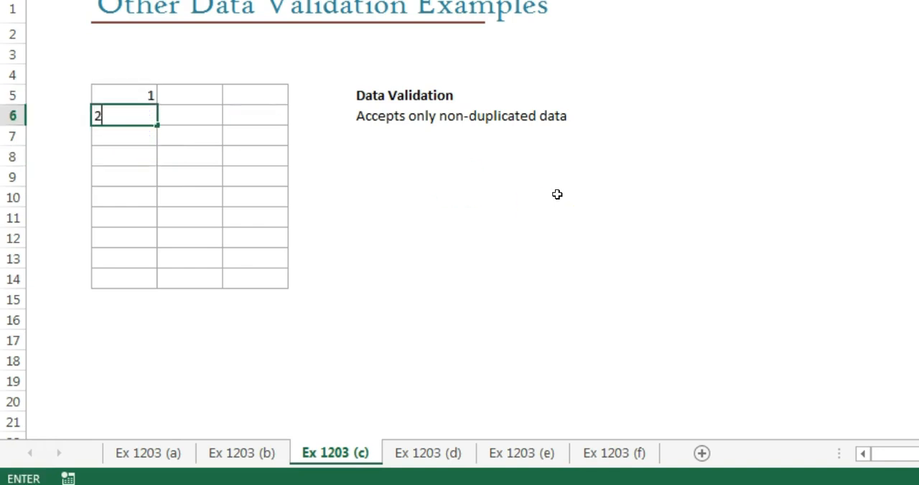
key("Return")
type("3")
key("Return")
Step: Test the no-duplicates rule by entering 1 again in cell B8, and discard the entry
type("1")
key("Return")
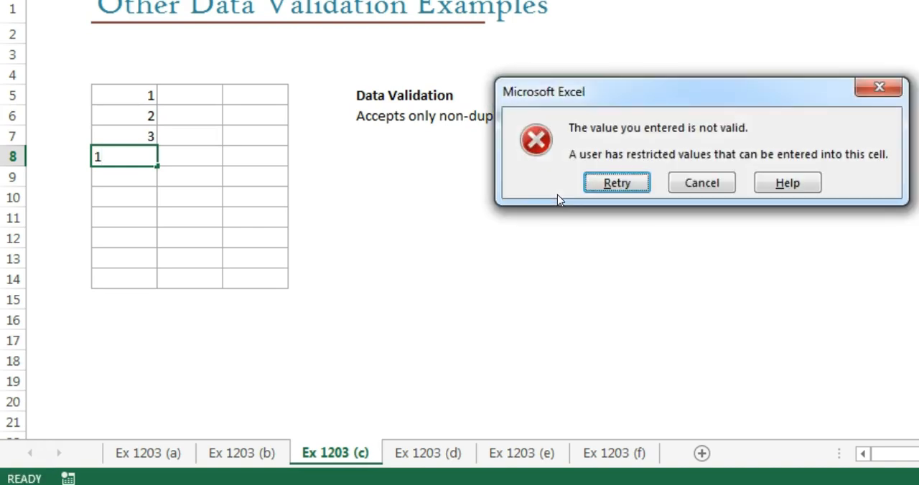
left_click(616, 184)
left_click(196, 147)
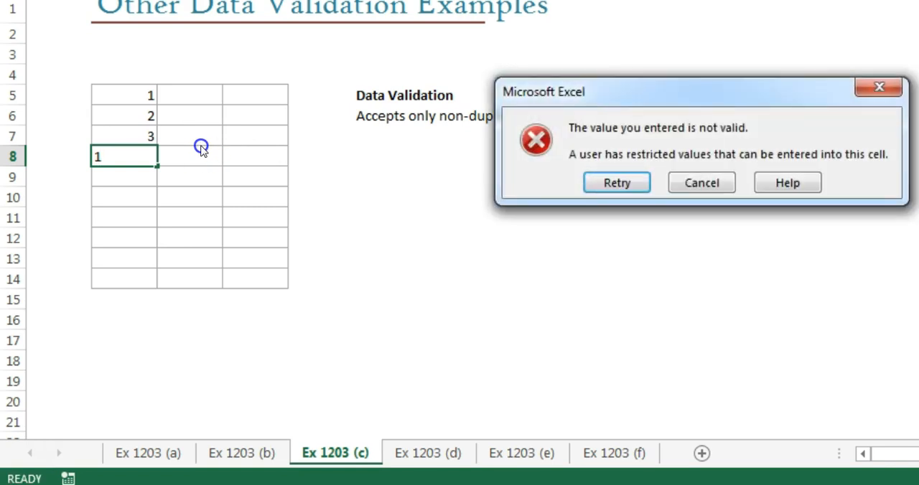
left_click(616, 183)
key("Escape")
Step: Test the no-duplicates rule in another column with the value 1 in cell D8, and clear the entry
left_click(253, 156)
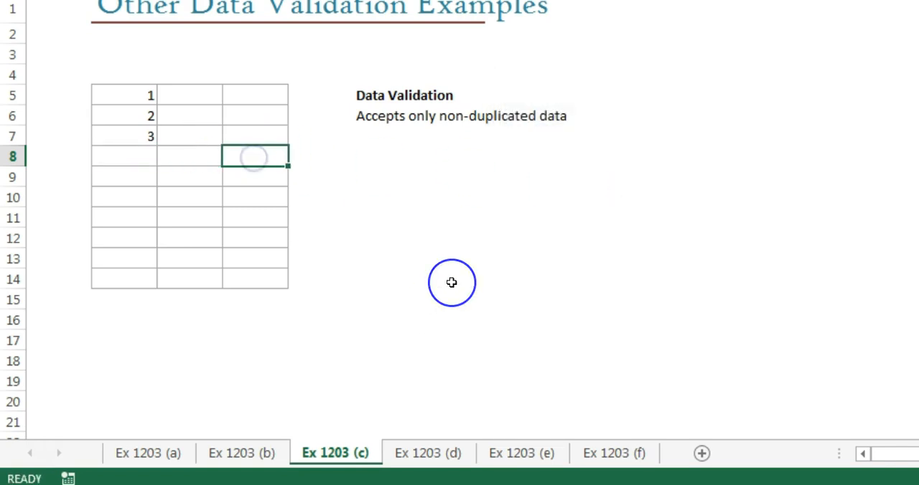
type("1")
key("Return")
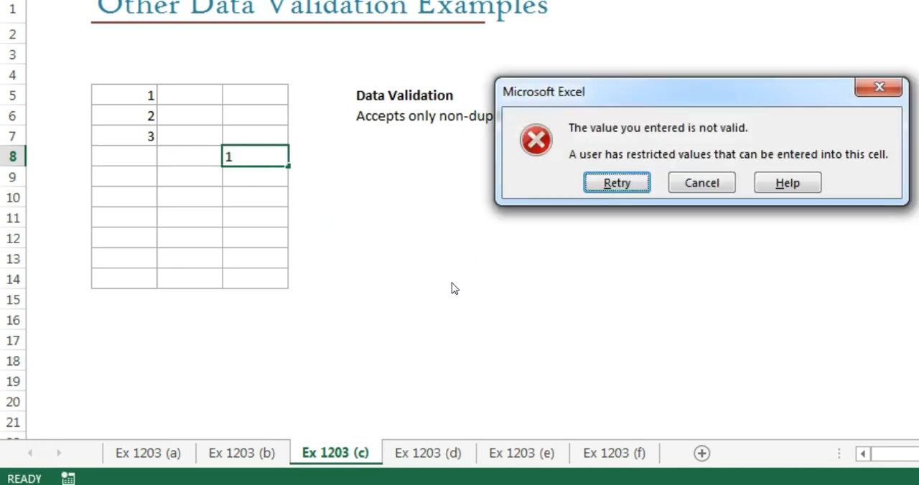
left_click(617, 183)
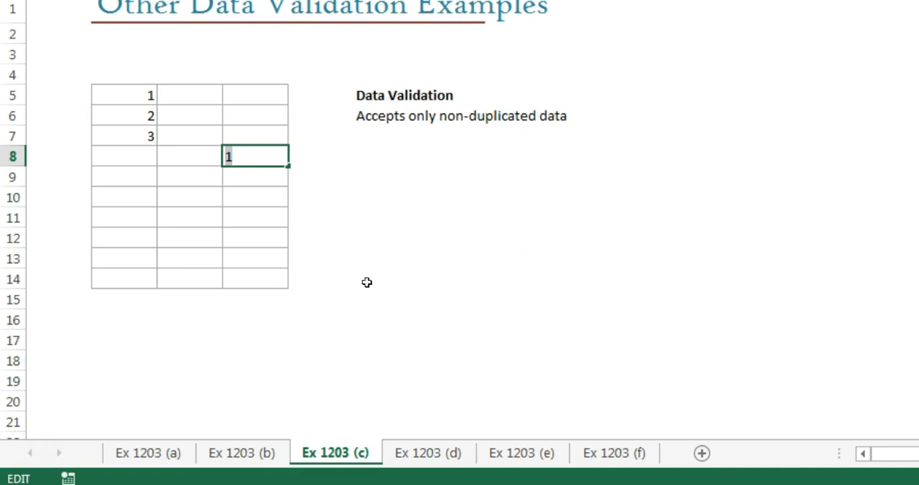
key("BackSpace")
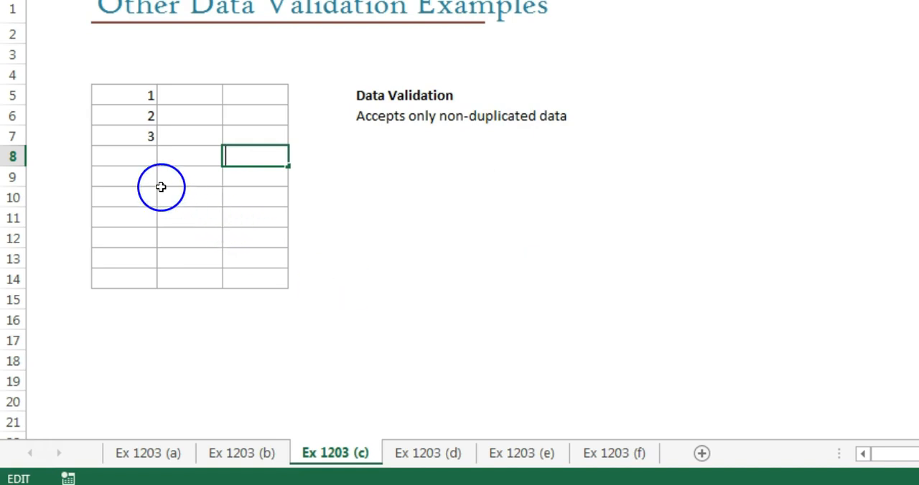
left_click(138, 156)
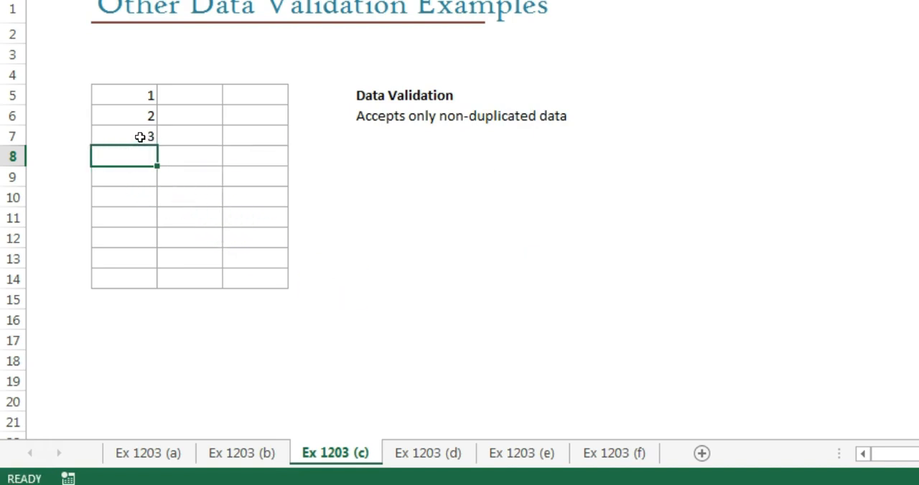
left_click(140, 137)
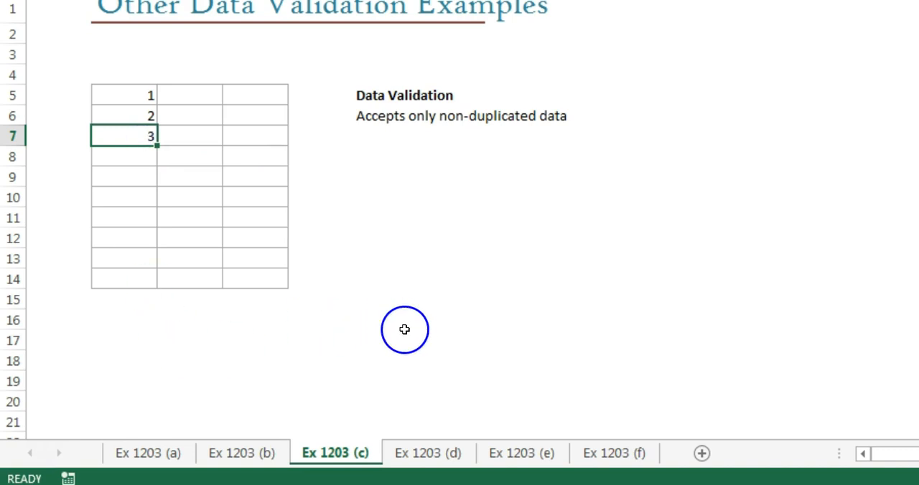
Step: On the Ex 1203 (d) sheet, start a Custom data validation rule for cells B5:B14
left_click(46, 453)
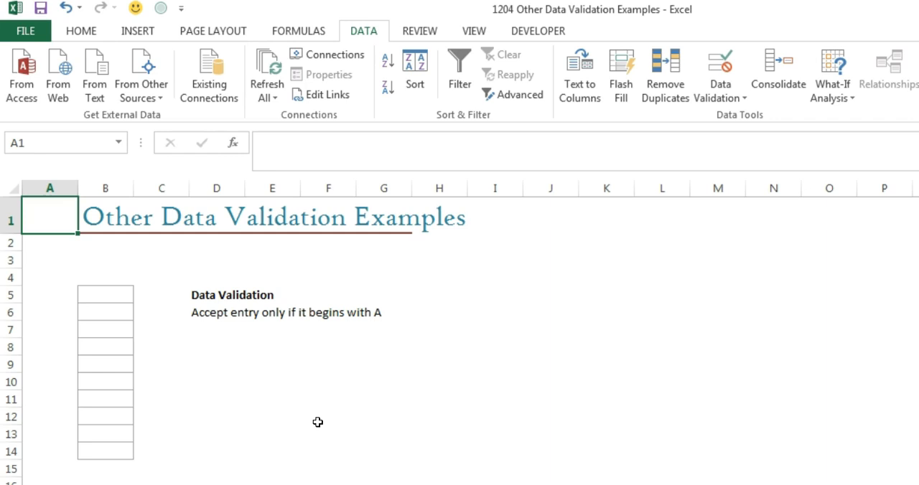
left_click_drag(119, 298, 117, 448)
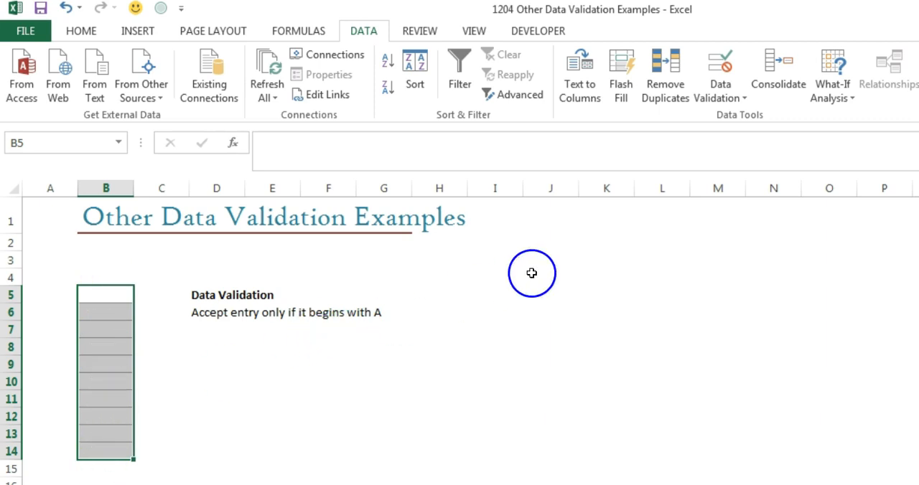
left_click(718, 68)
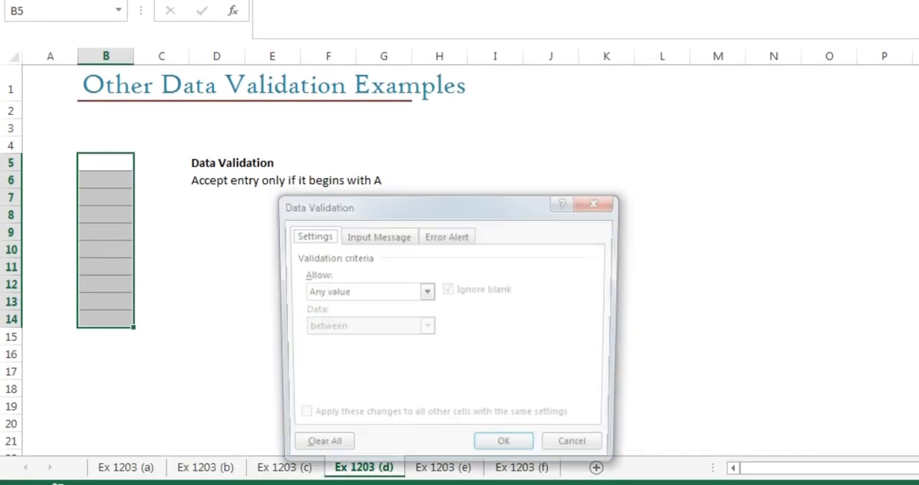
left_click_drag(416, 206, 337, 206)
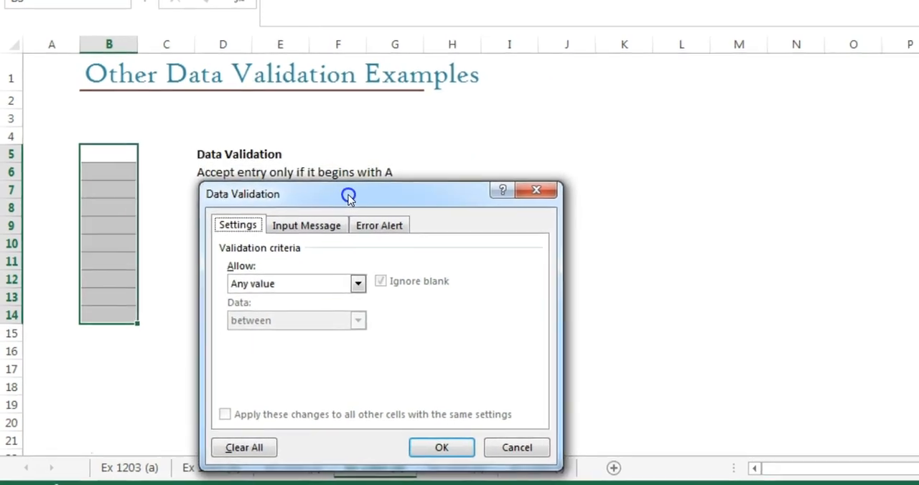
left_click(357, 284)
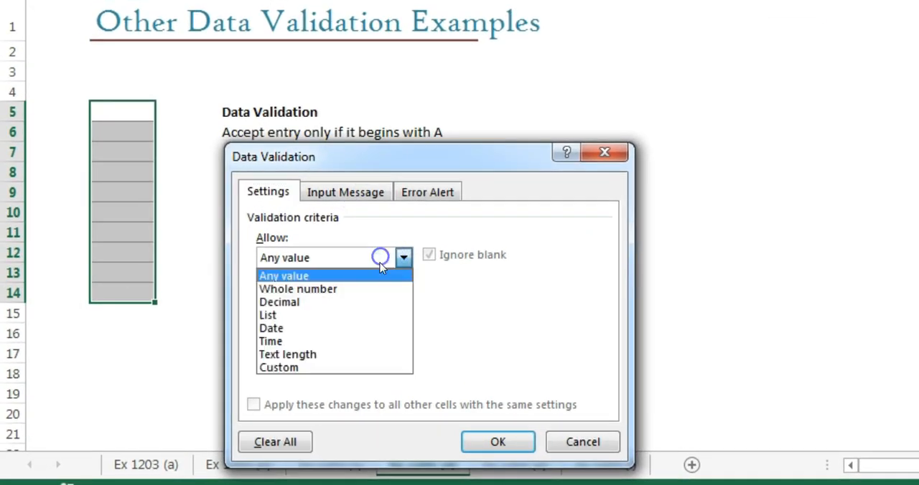
left_click(323, 371)
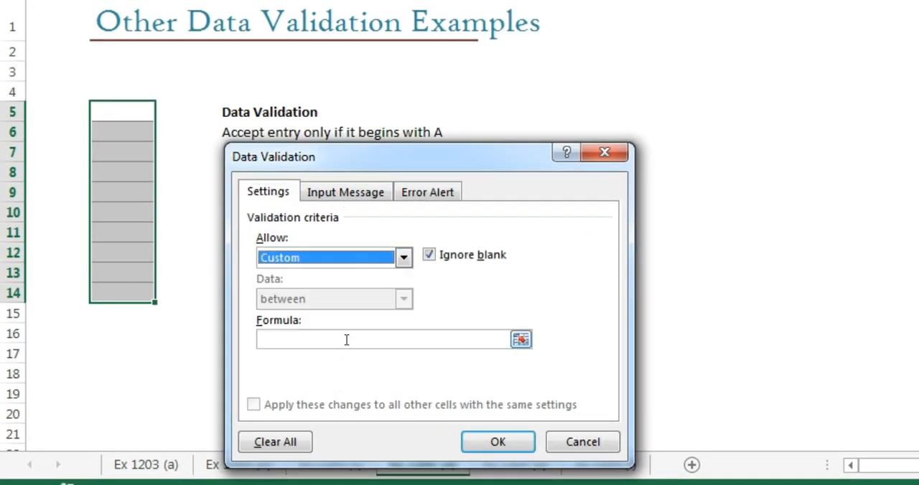
Step: Set the validation formula to =Left(B5,1)="A" so entries must begin with A, and apply it
left_click(345, 339)
type("=")
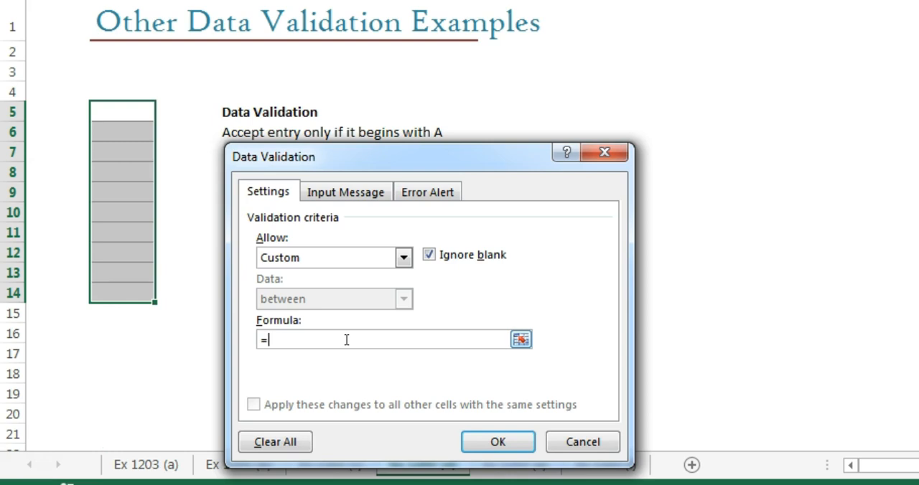
type("Left(")
left_click(119, 111)
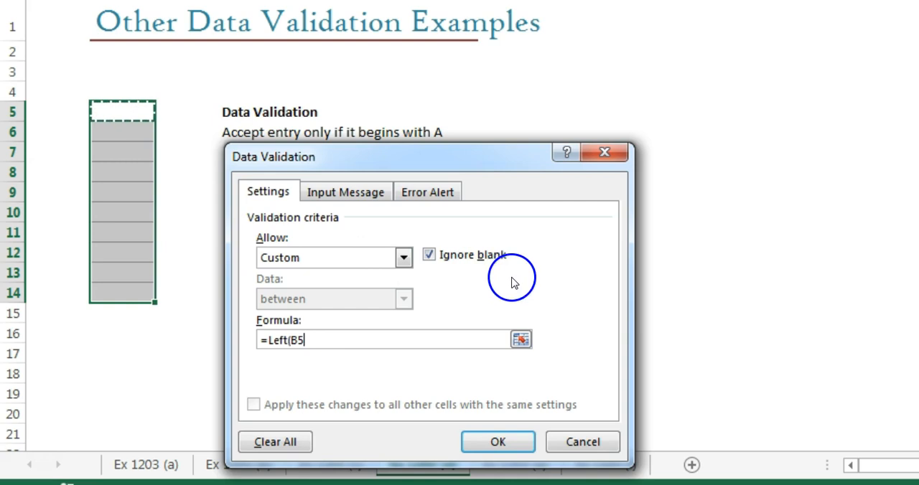
type(",")
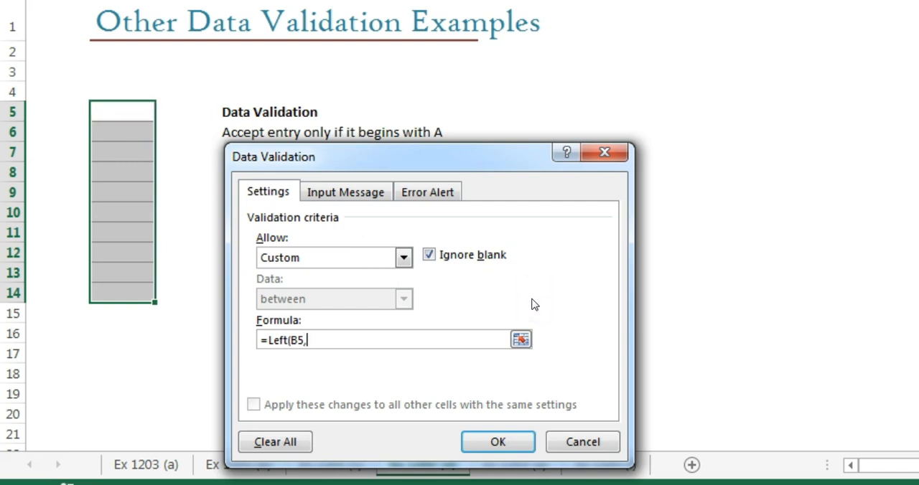
type("1")
type("=\"A\"")
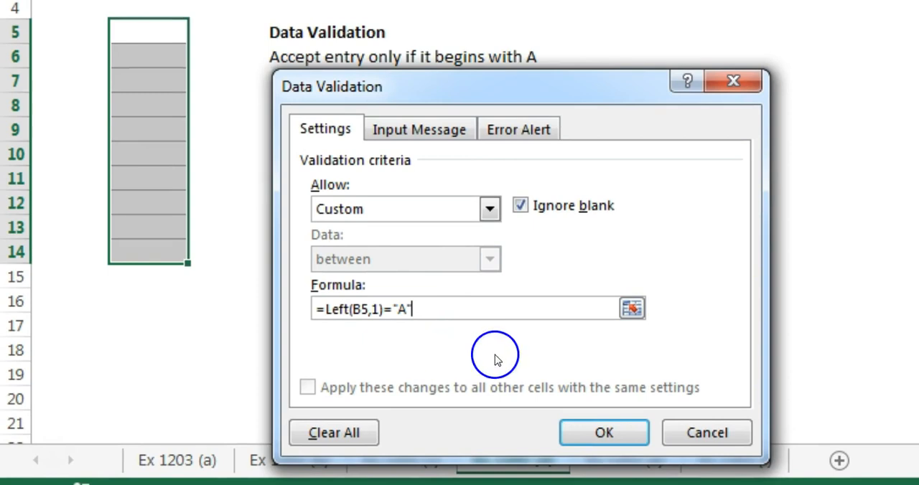
left_click(600, 433)
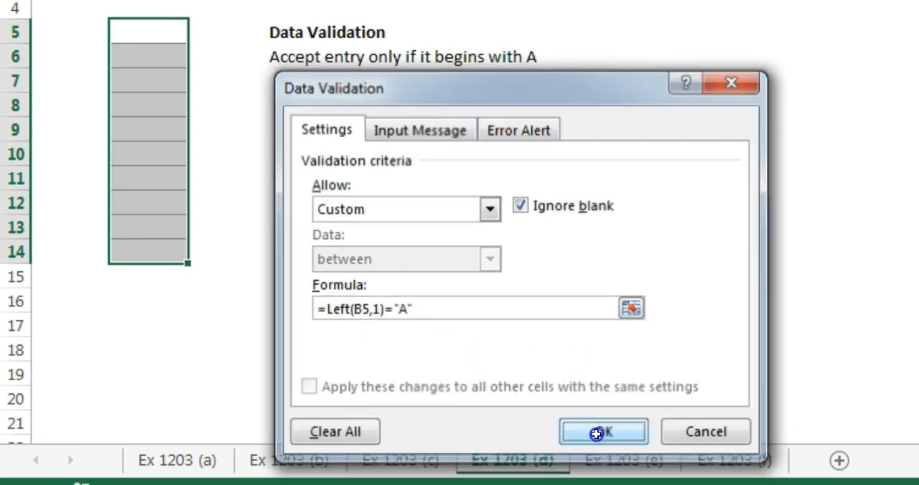
Step: Test the begins-with-A rule by entering app in cell B5
left_click(156, 40)
type("app")
key("Return")
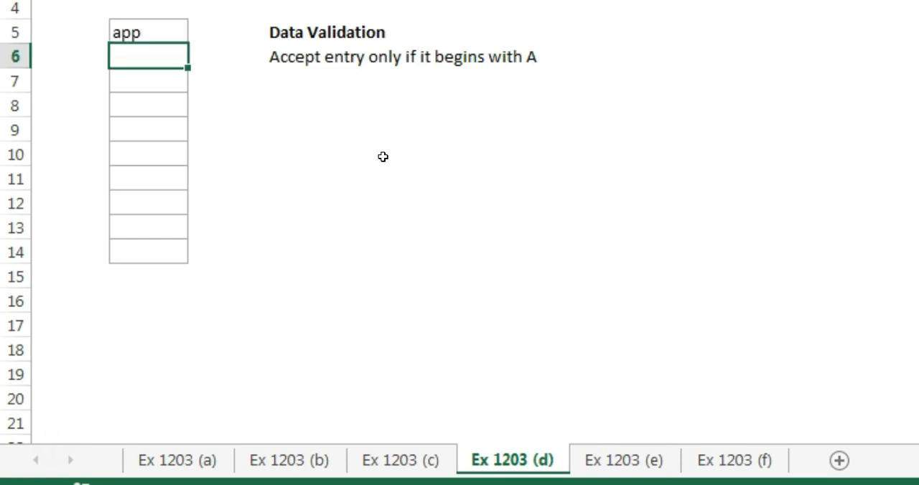
Step: Test the begins-with-A rule in cell B6 with dog, and replace it with Apple
type("dog")
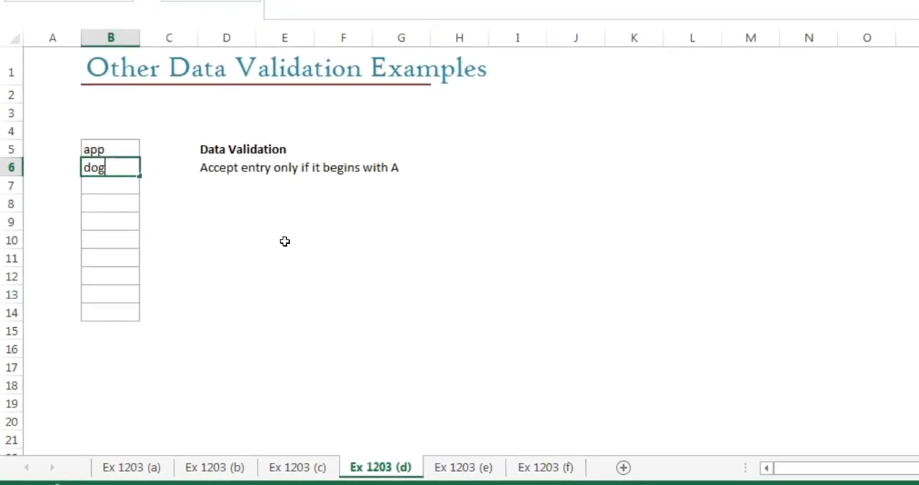
key("Return")
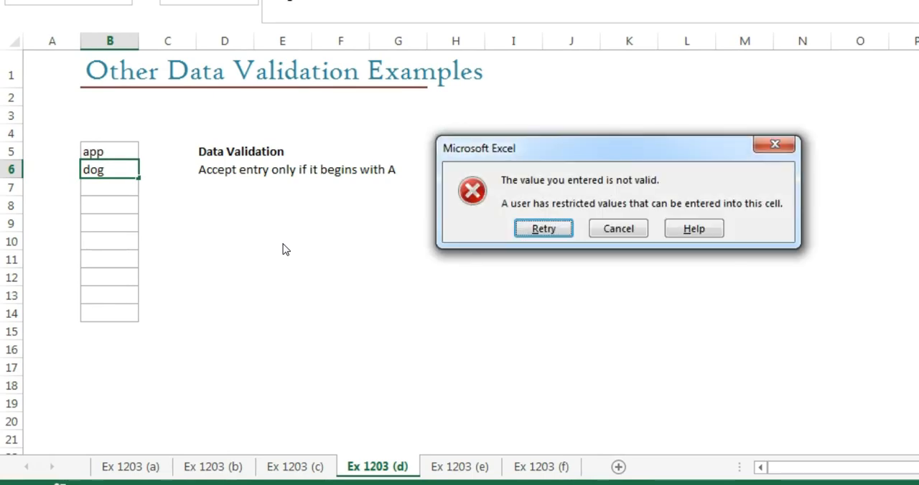
key("Return")
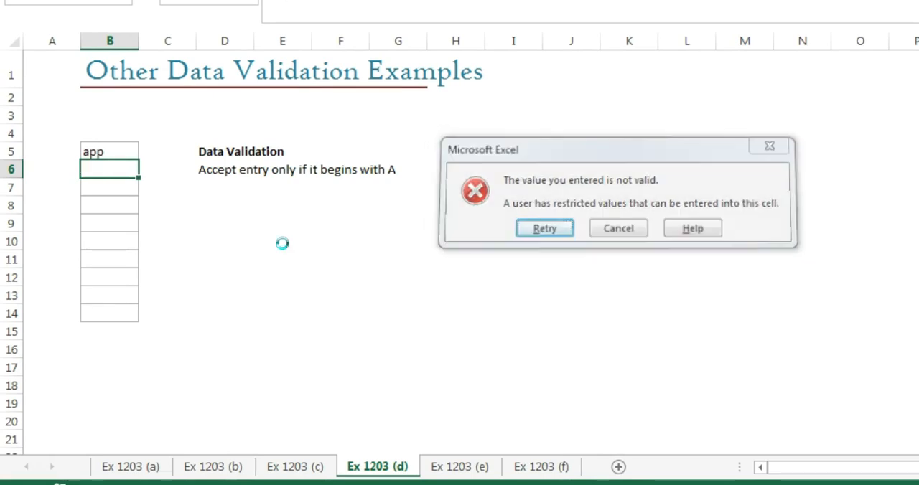
type("Apple")
key("Return")
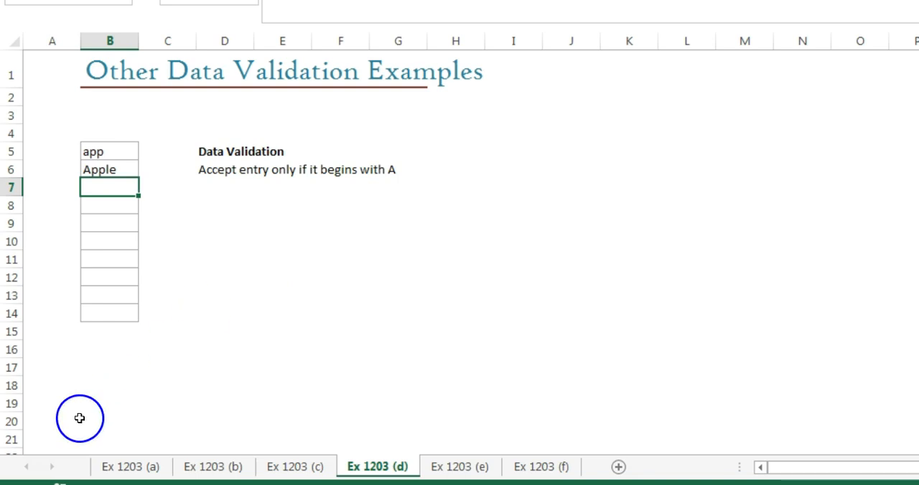
Step: On the Ex 1203 (e) sheet, start a Custom data validation rule for cells B5:B14
key("ctrl+Page_Down")
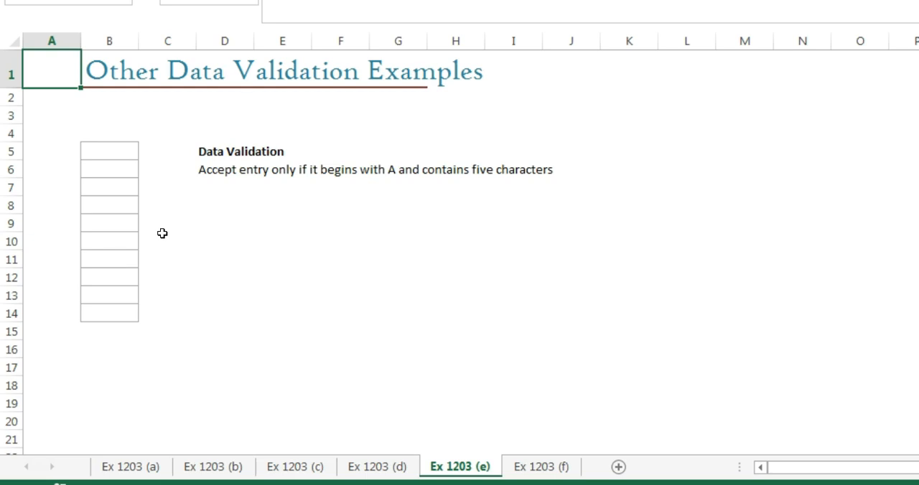
left_click(98, 152)
key("shift+Down")
key("shift+Down")
key("shift+Down")
key("shift+Down")
key("shift+Down")
key("shift+Down")
key("shift+Down")
key("shift+Down")
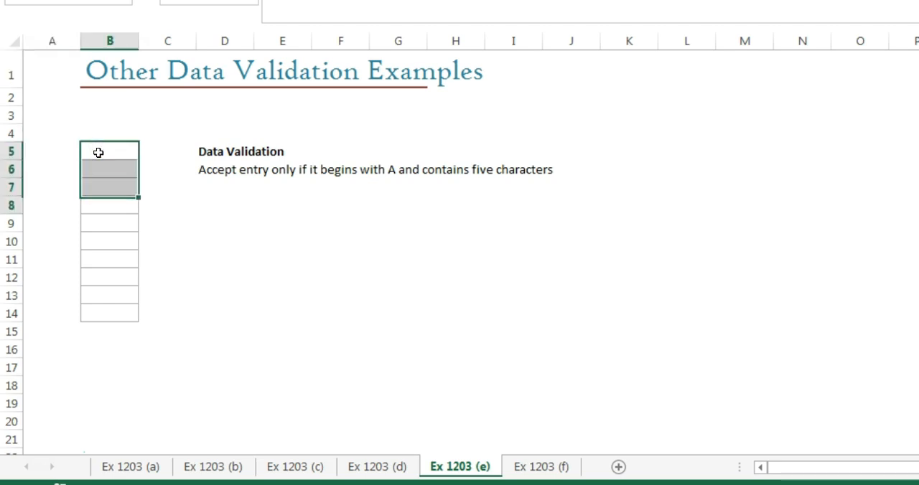
key("shift+Down")
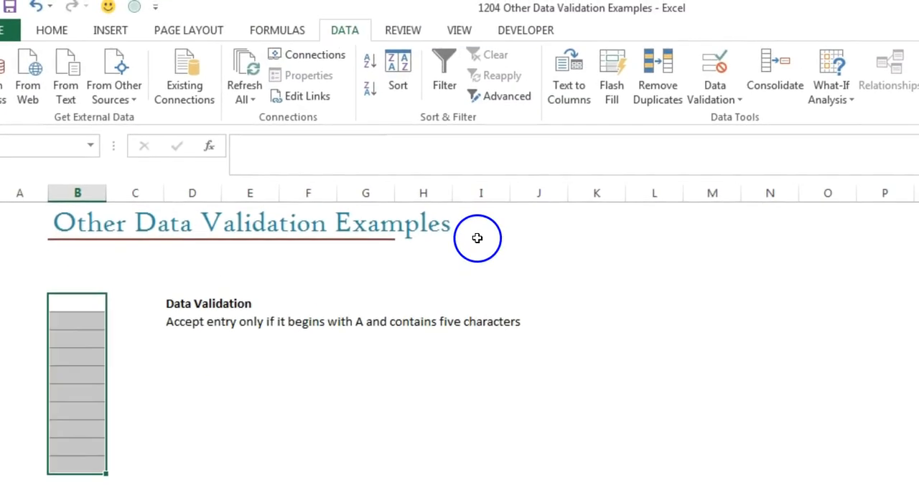
left_click(618, 1)
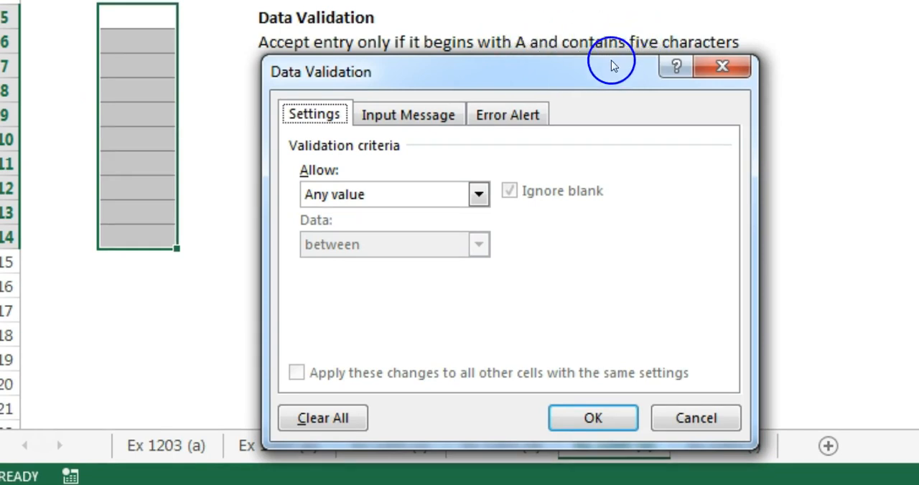
left_click(477, 195)
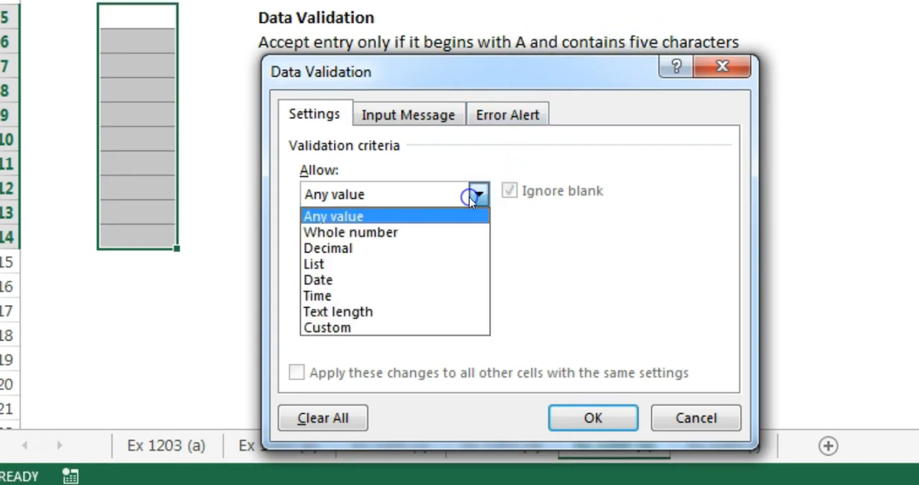
left_click(394, 327)
Step: Begin the validation formula with =And(Left(B5,1)="A", so that entries must start with A
left_click(415, 297)
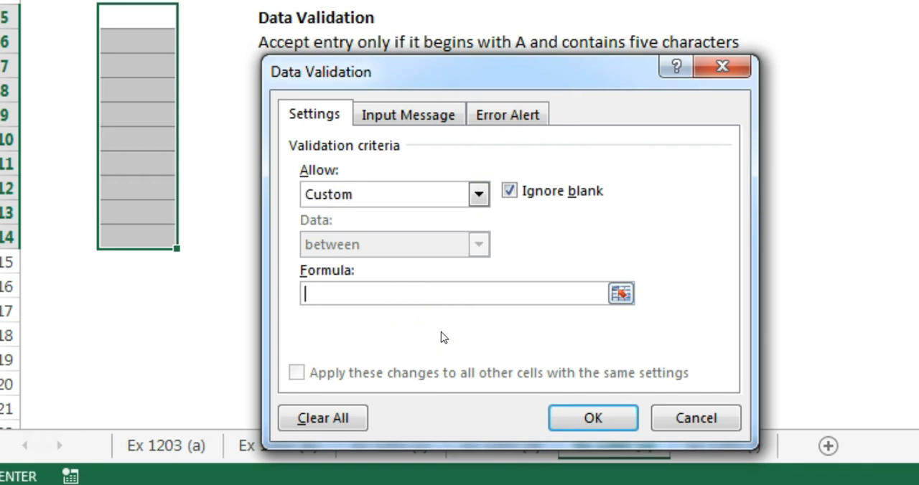
type("=And(")
type("L")
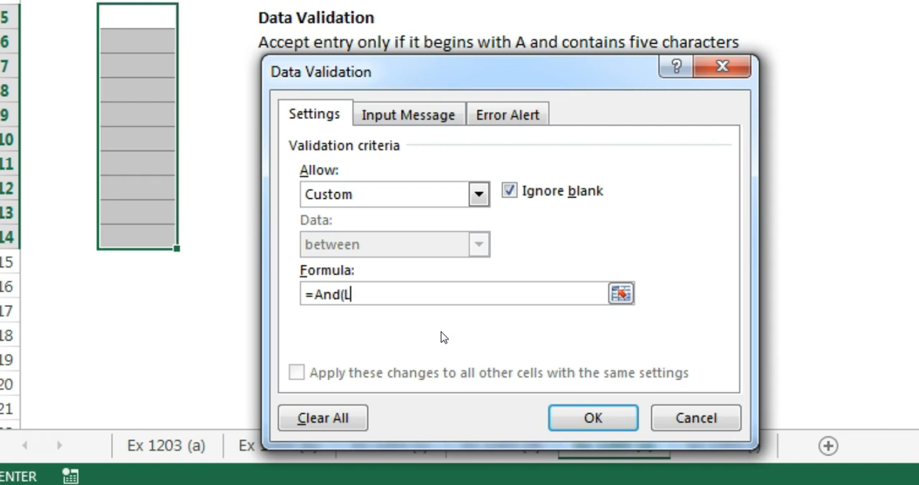
type("eft(")
left_click(152, 20)
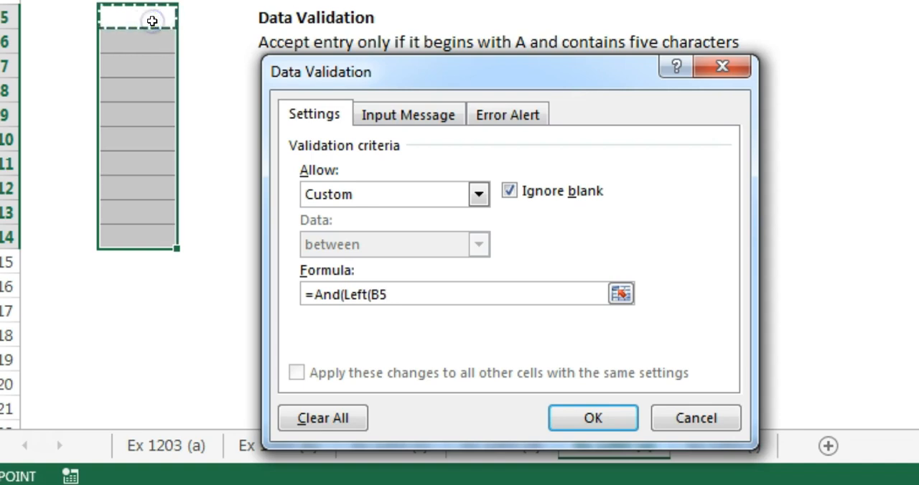
type(",1")
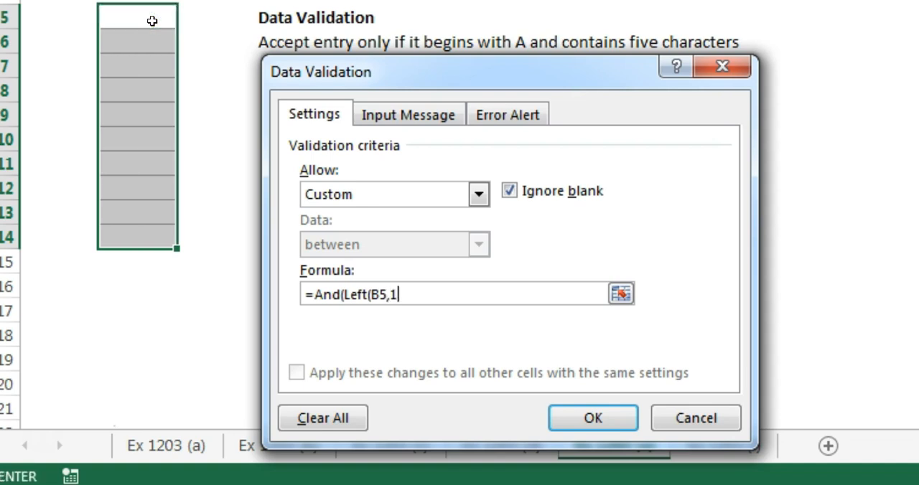
type(")=\"A\",")
Step: Complete the formula with Len(B5)=5) as the second condition, requiring five characters, and apply the rule
type("Len(")
left_click(152, 21)
type(")=5")
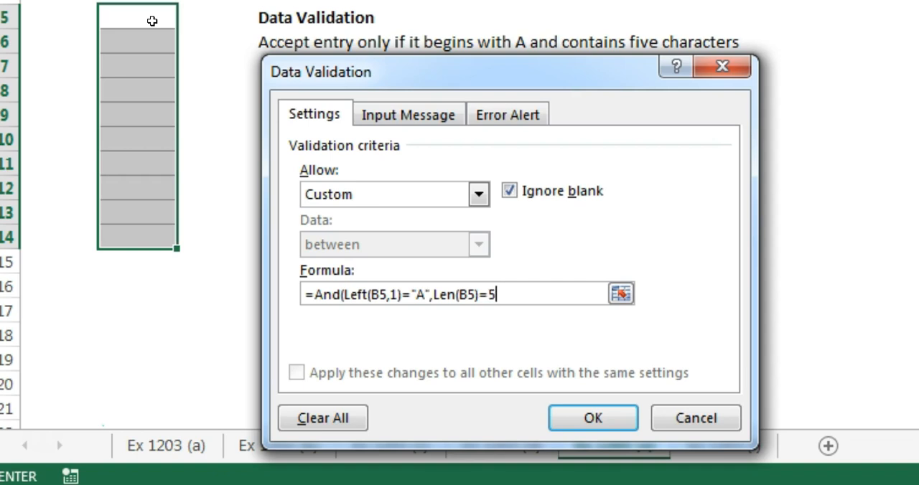
type(")")
left_click(564, 418)
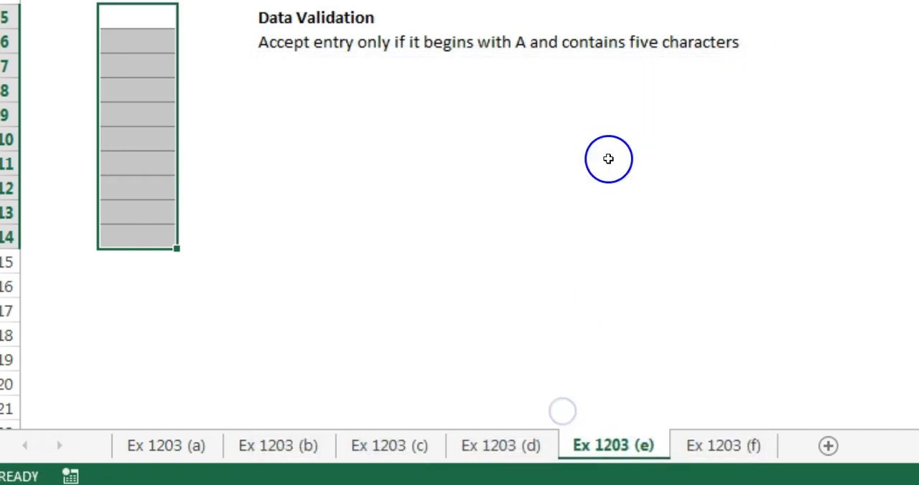
Step: Test the begins-with-A, five-character rule by entering B1234 in cell B5, and choose to retry the entry
left_click(136, 15)
type("B123")
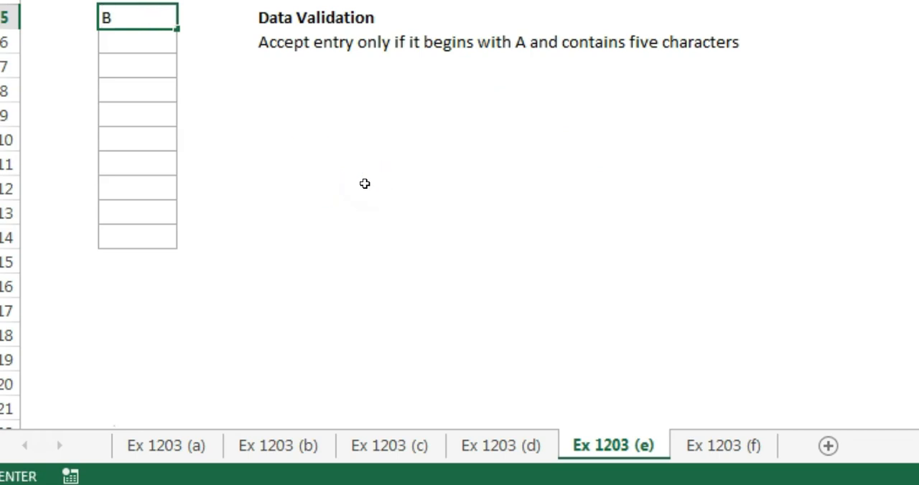
type("4")
key("Return")
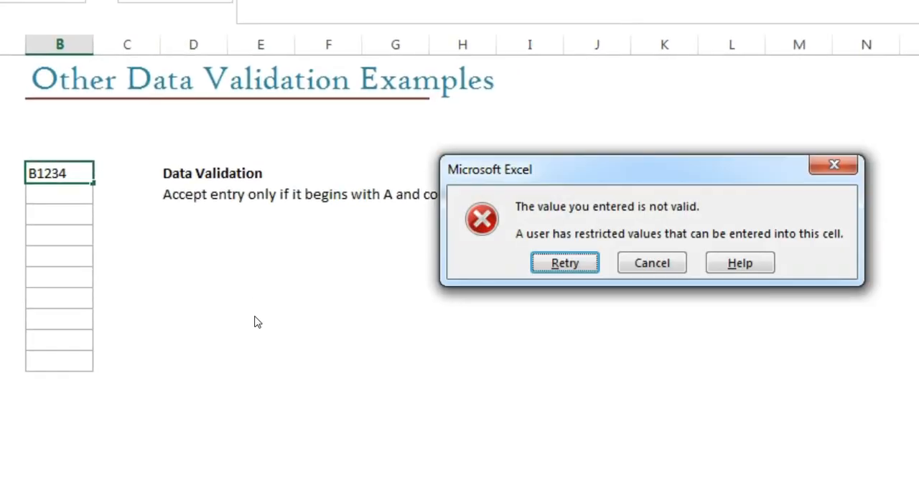
key("Return")
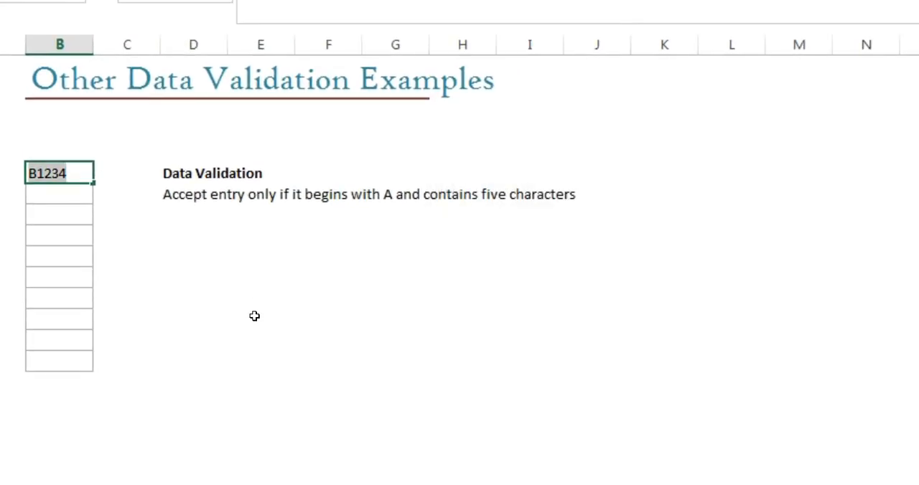
Step: Replace the entry in cell B5 with A4569 and reselect that cell
type("A")
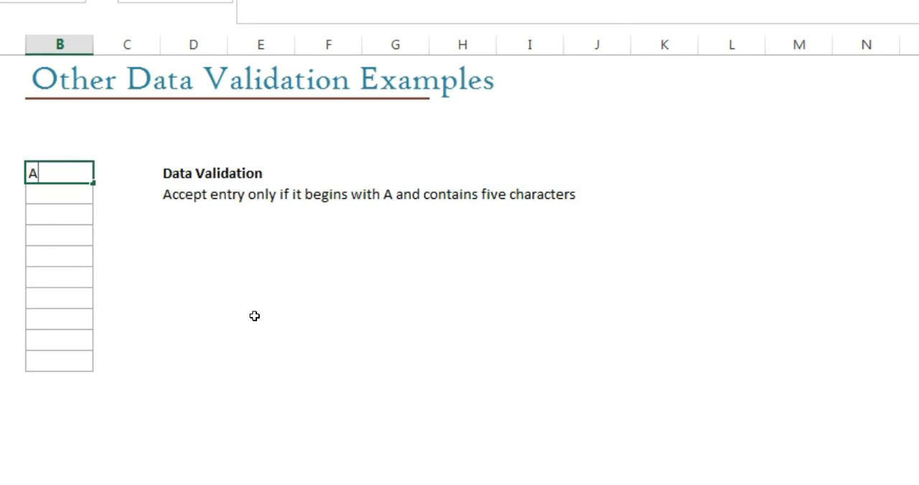
type("4569")
key("Return")
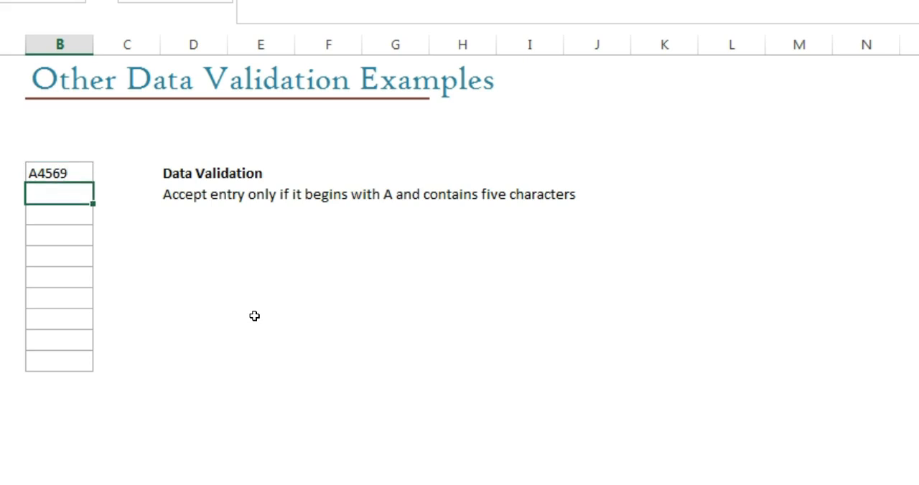
key("Up")
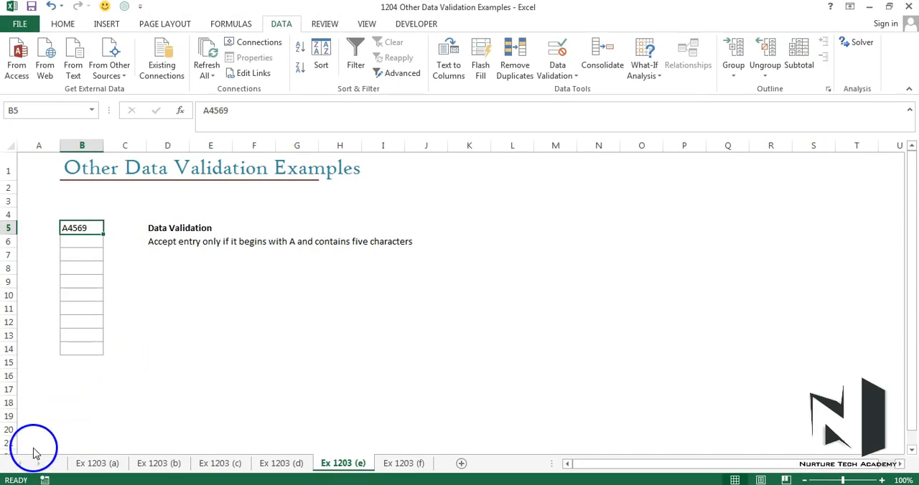
Step: On the Ex 1203 (f) sheet, start a Custom data validation rule for cells B5:B14
key("ctrl+Page_Down")
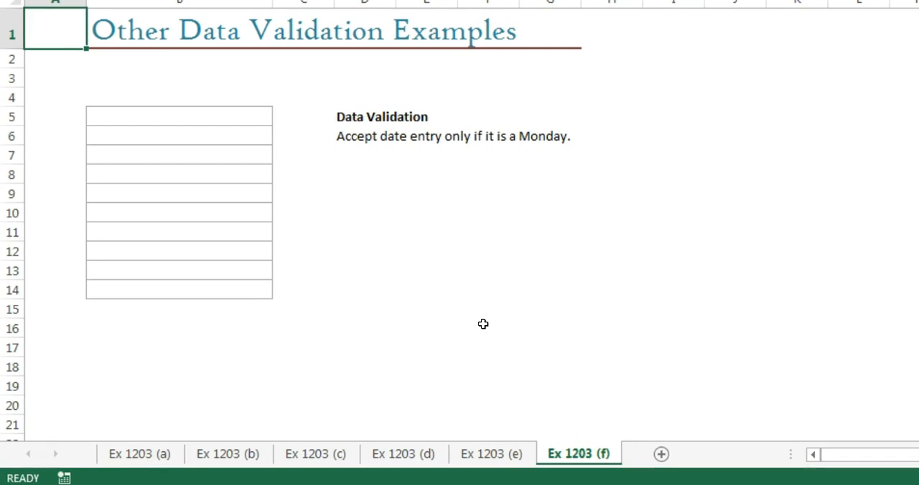
left_click(230, 116)
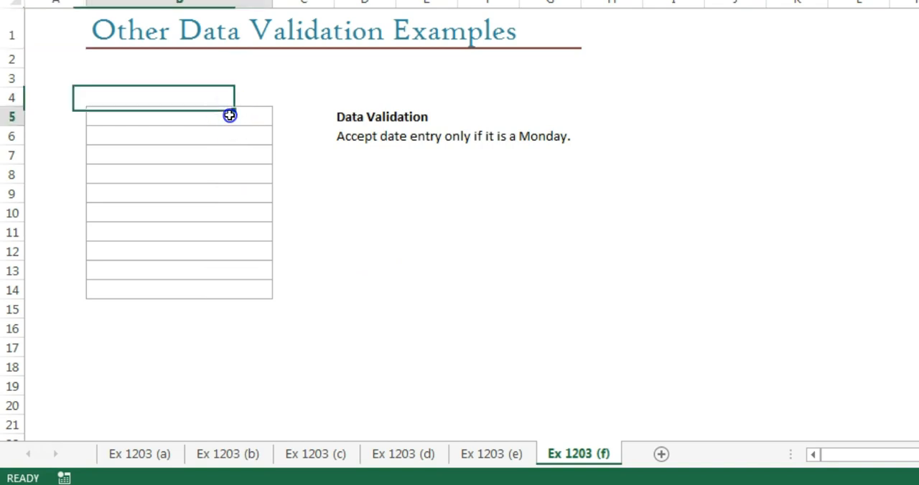
key("shift+Down")
key("shift+Down")
key("shift+Down")
key("shift+Down")
key("shift+Down")
key("shift+Down")
key("shift+Down")
key("shift+Down")
key("shift+Down")
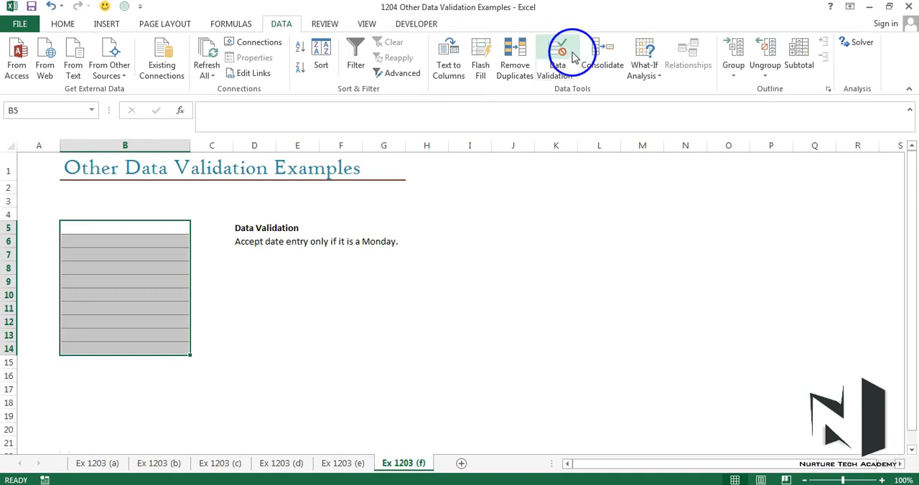
left_click(568, 49)
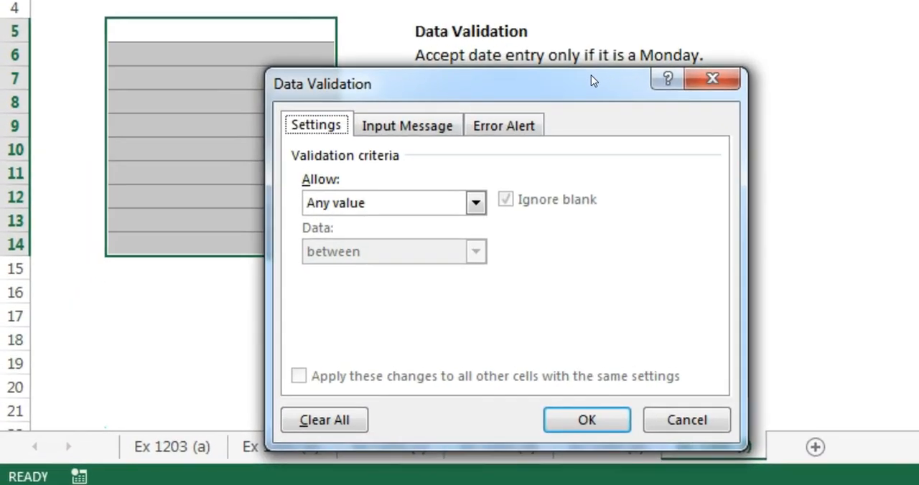
left_click(462, 206)
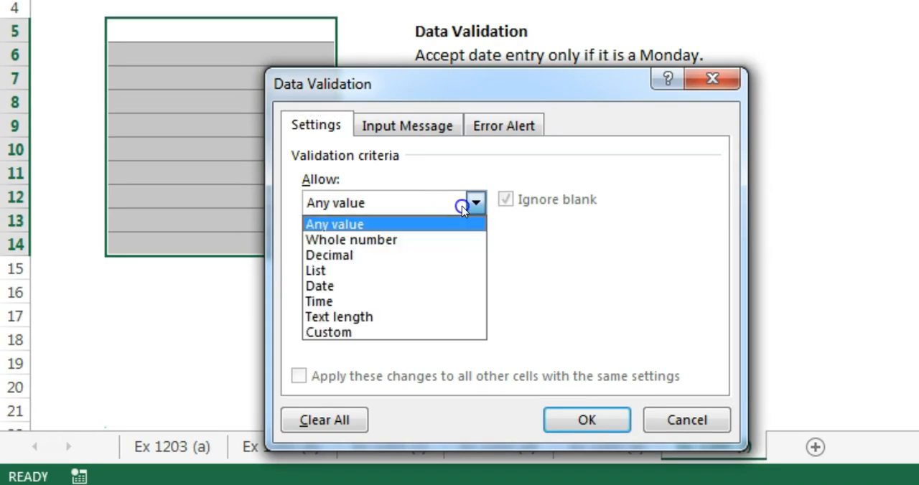
left_click(418, 333)
Step: Set the validation formula to =Weekday(B5)=2 so only Monday dates are accepted, and apply the rule
left_click(452, 298)
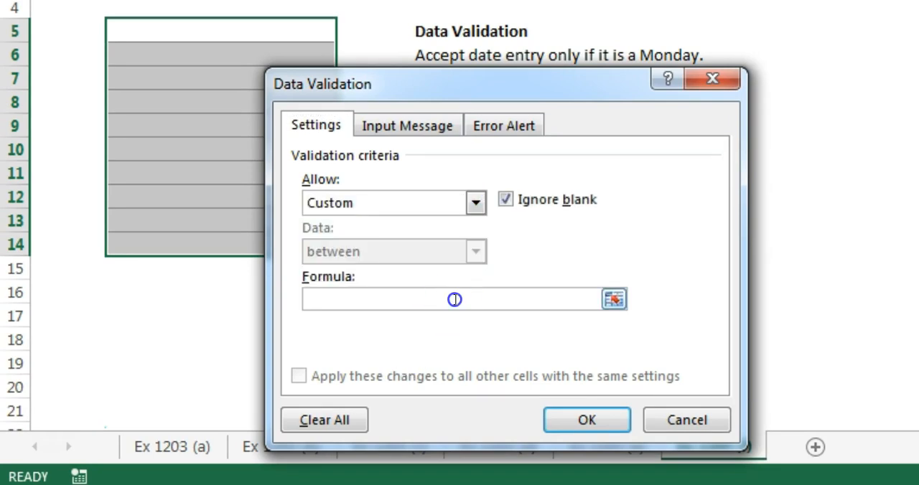
type("=W")
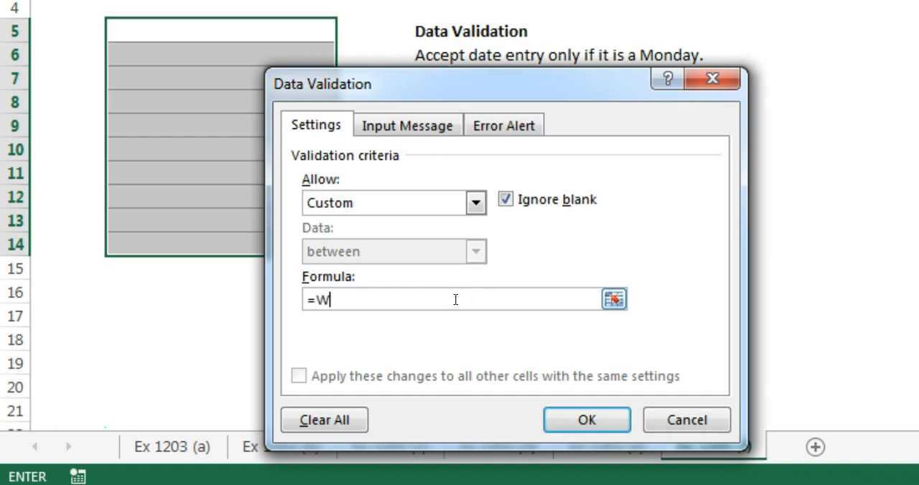
type("eekday(")
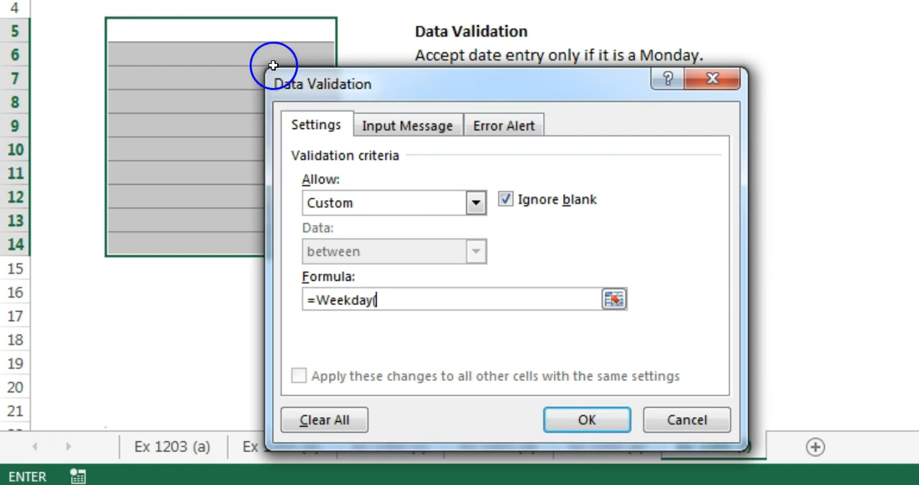
left_click(281, 37)
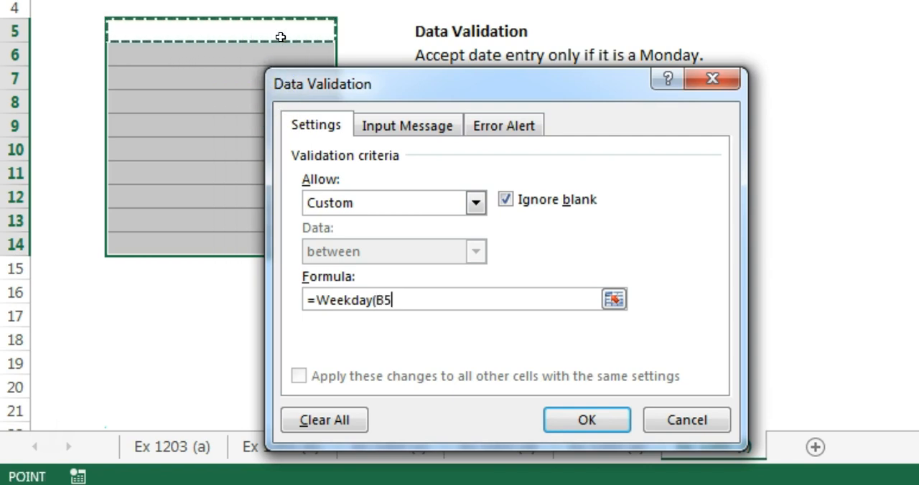
type(")")
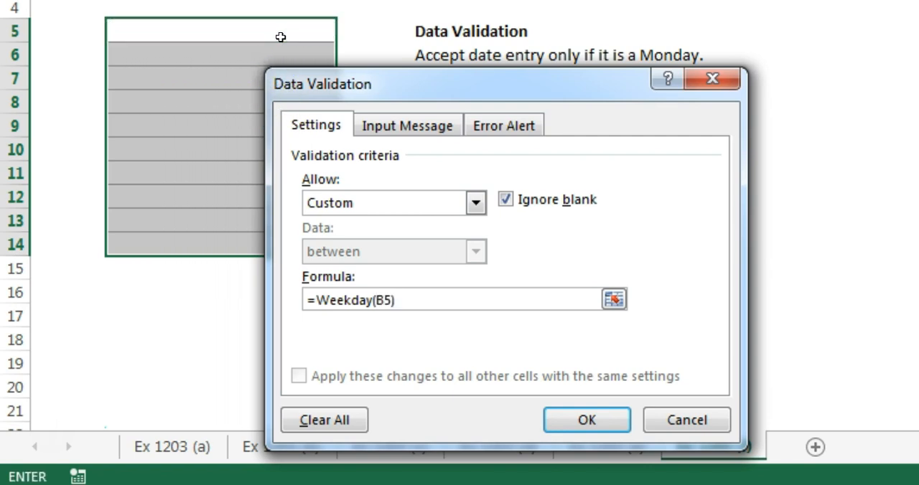
type("=2")
left_click(568, 424)
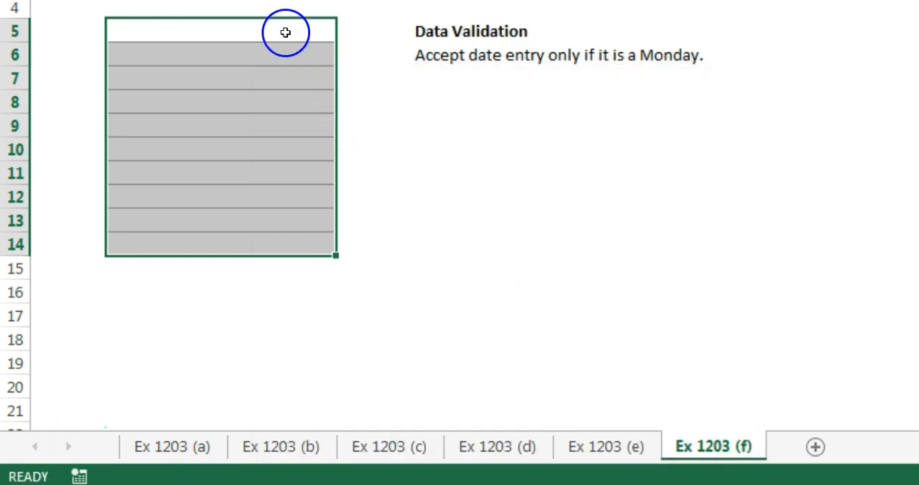
Step: Test the Monday-only rule by entering the date 09/05/2016 in cell B5
left_click(285, 29)
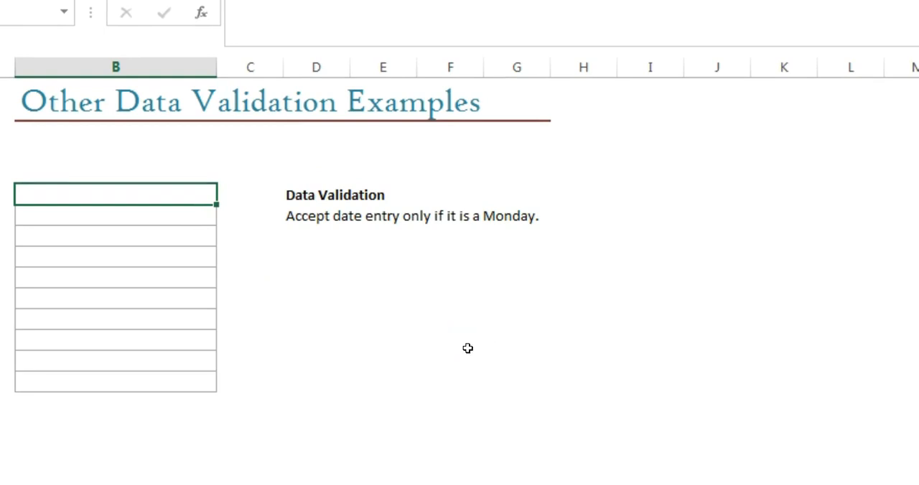
type("09/05/2016")
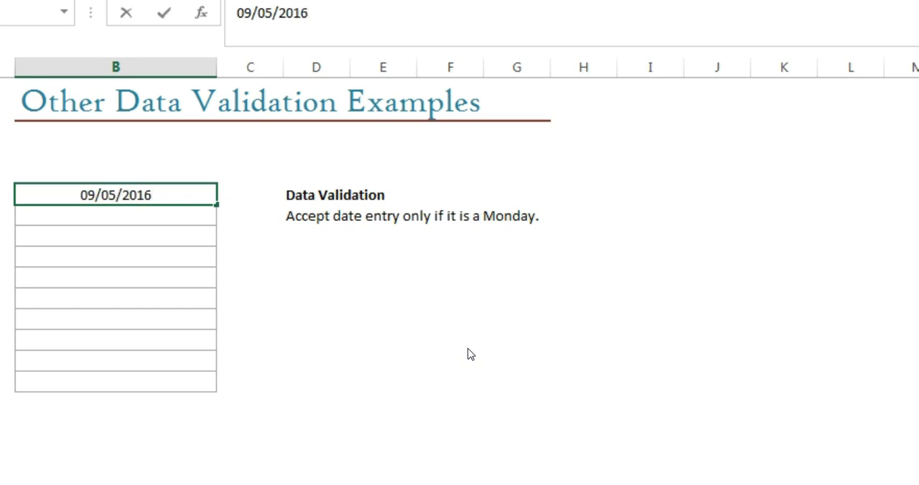
key("Return")
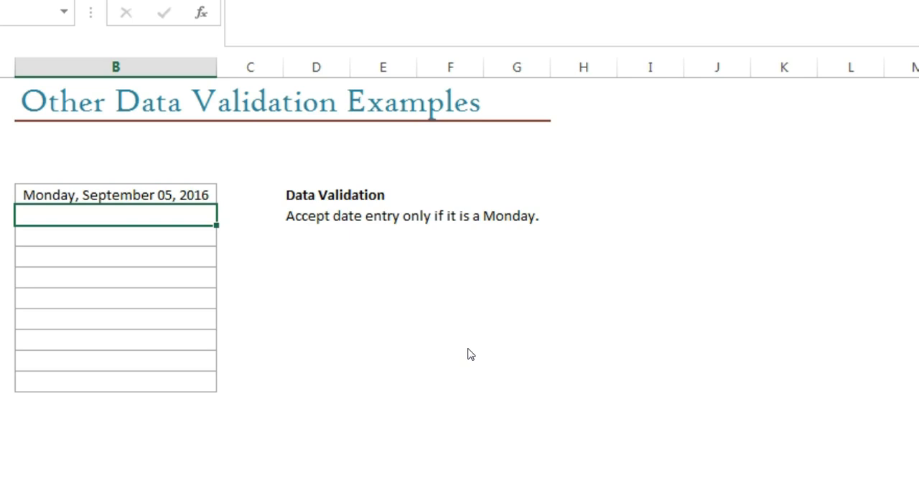
Step: Test the Monday-only rule with the date 09/6/2016 in cell B6, and cancel the entry
type("09/6/2016")
key("Return")
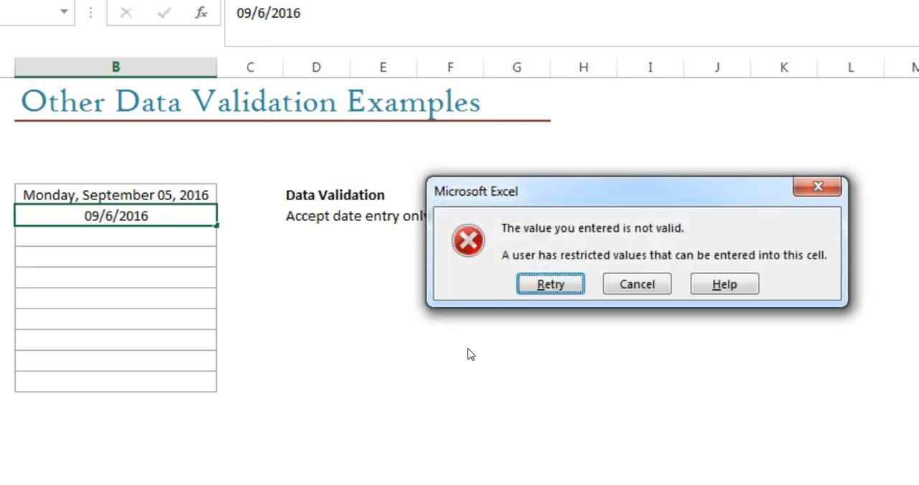
key("Escape")
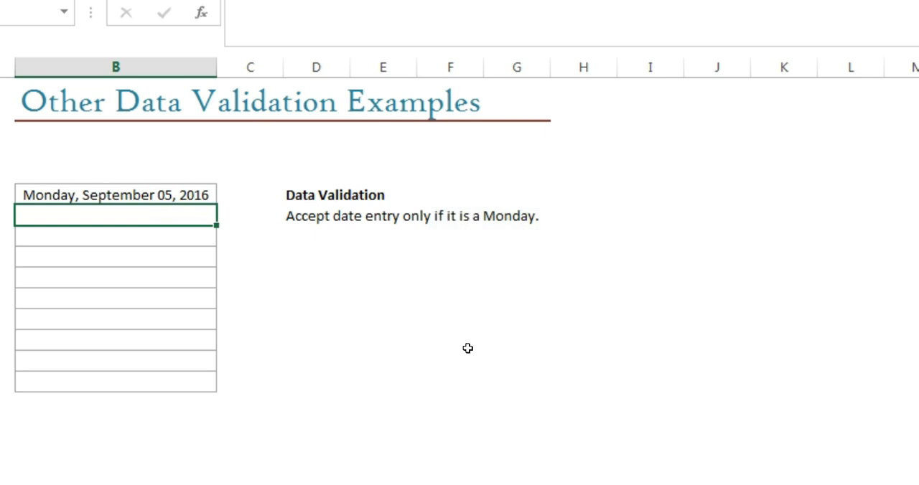